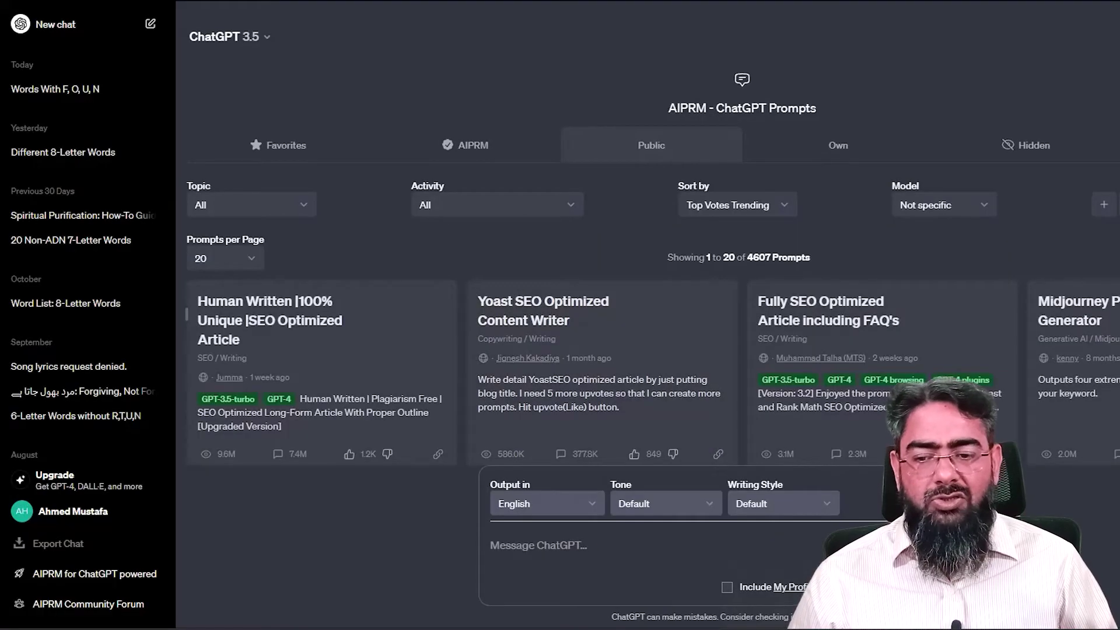
# Ask ChatGPT for "20 different 7-Letter words"
pyautogui.write('20 differ')
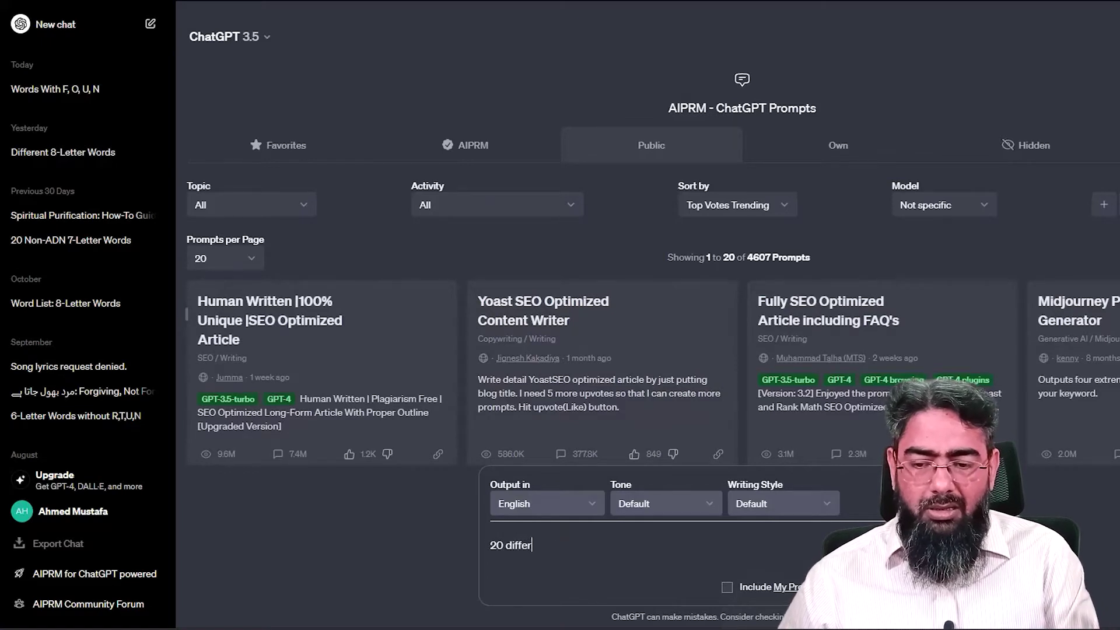
pyautogui.write('ent 7-')
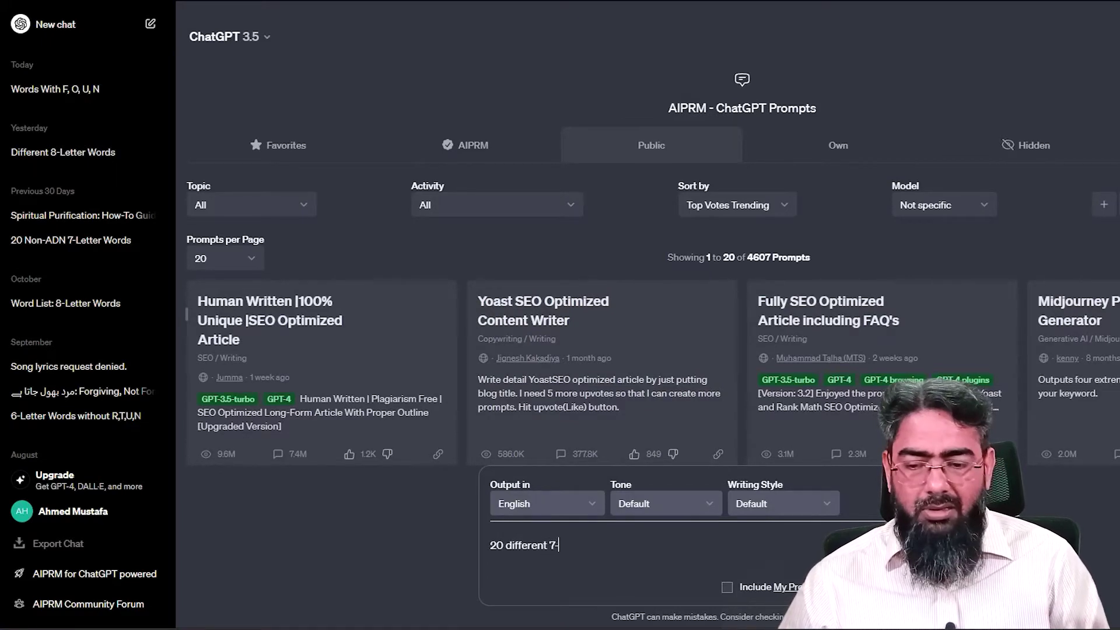
pyautogui.write('Letter ')
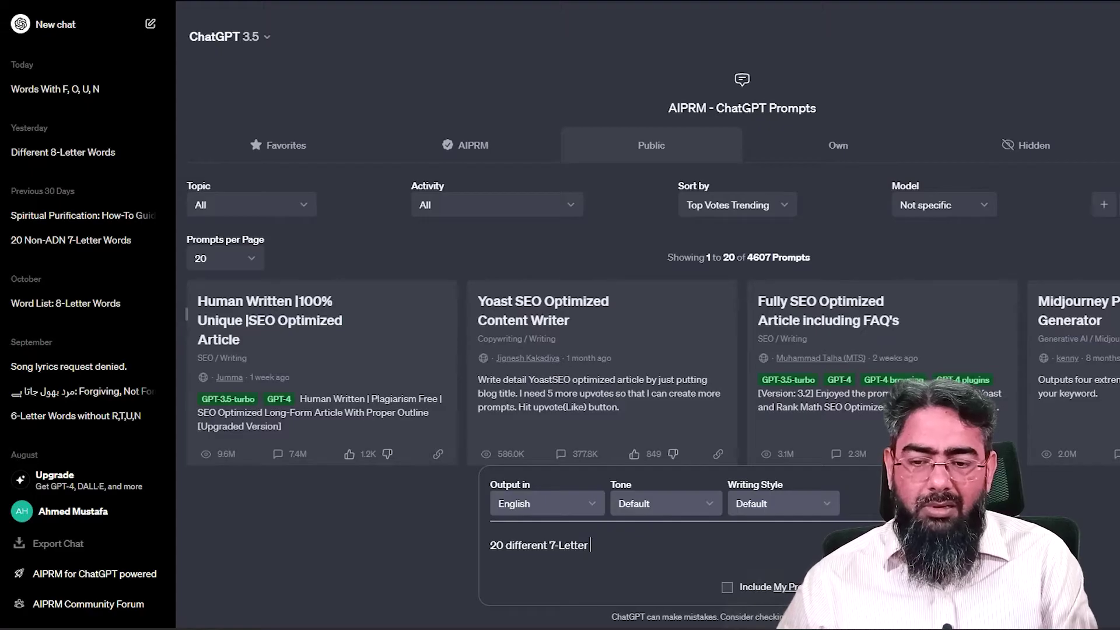
pyautogui.write('words')
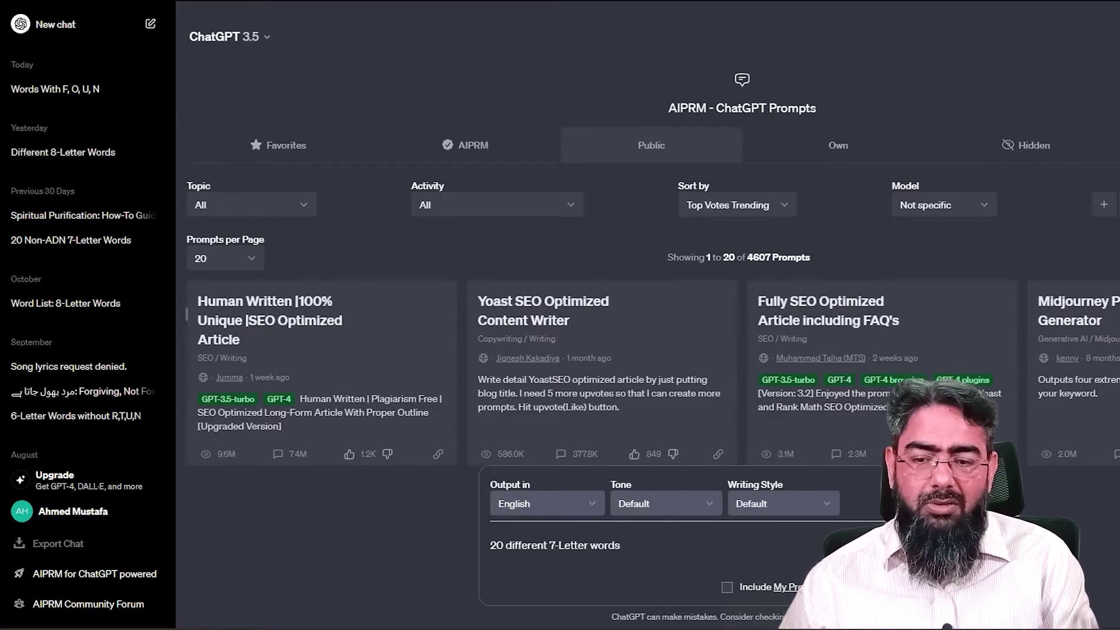
pyautogui.press('Return')
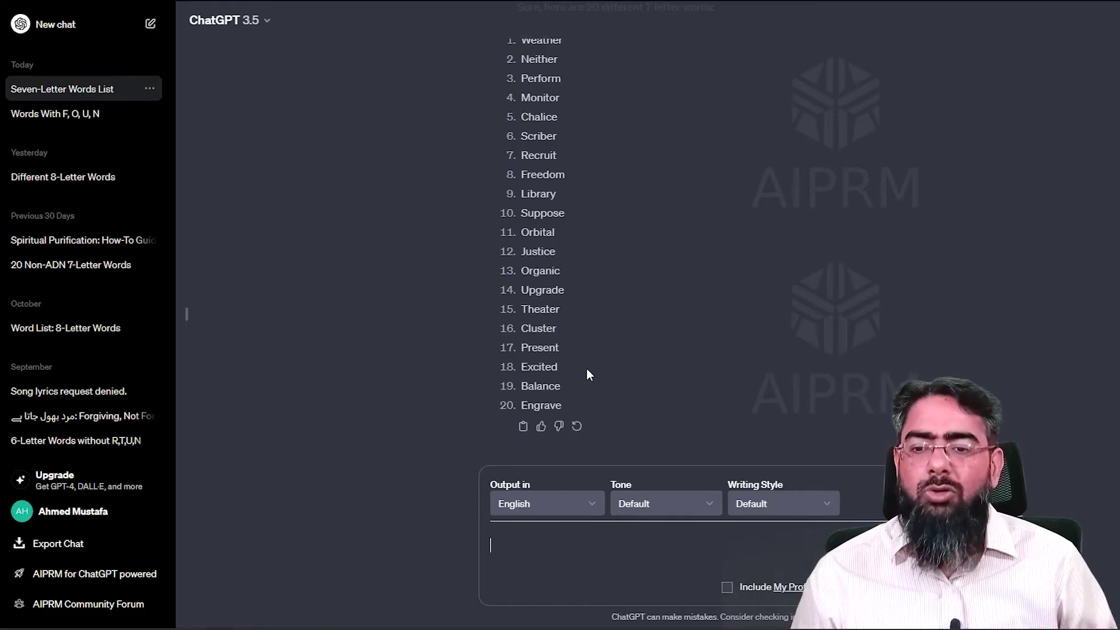
# Pick "Justice" from the generated list and submit it as the first guess in the Binance Word of the Day game
pyautogui.scroll(1, 579, 279)
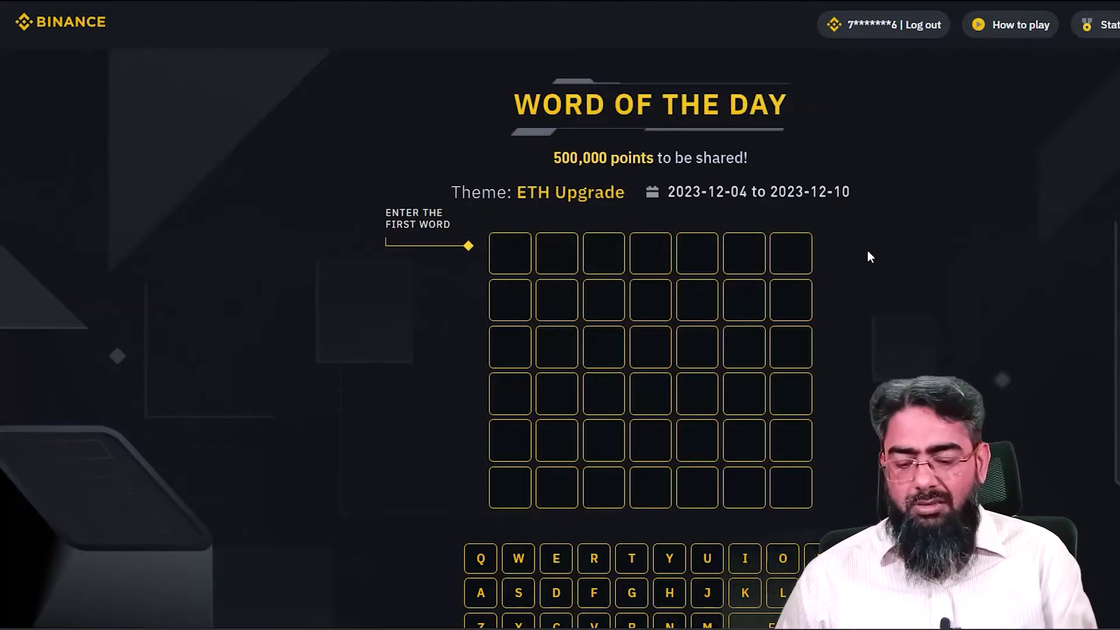
pyautogui.write('justice')
pyautogui.press('Return')
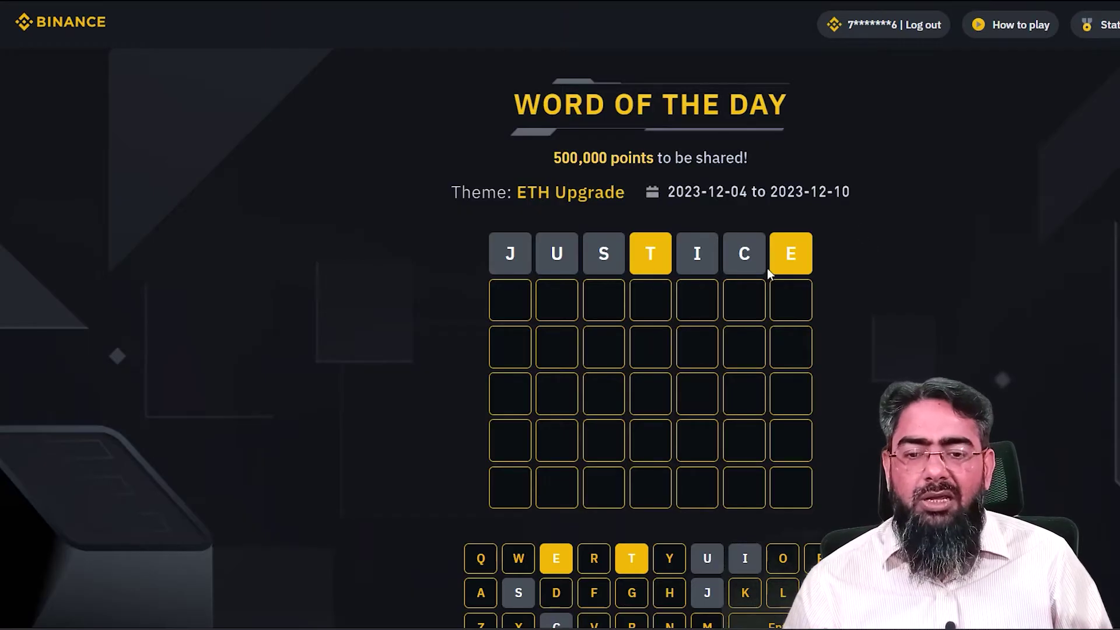
# Switch to the Excel word sheet and enter the matched letters T and E in green header cells E3 and F3
pyautogui.click(382, 568)
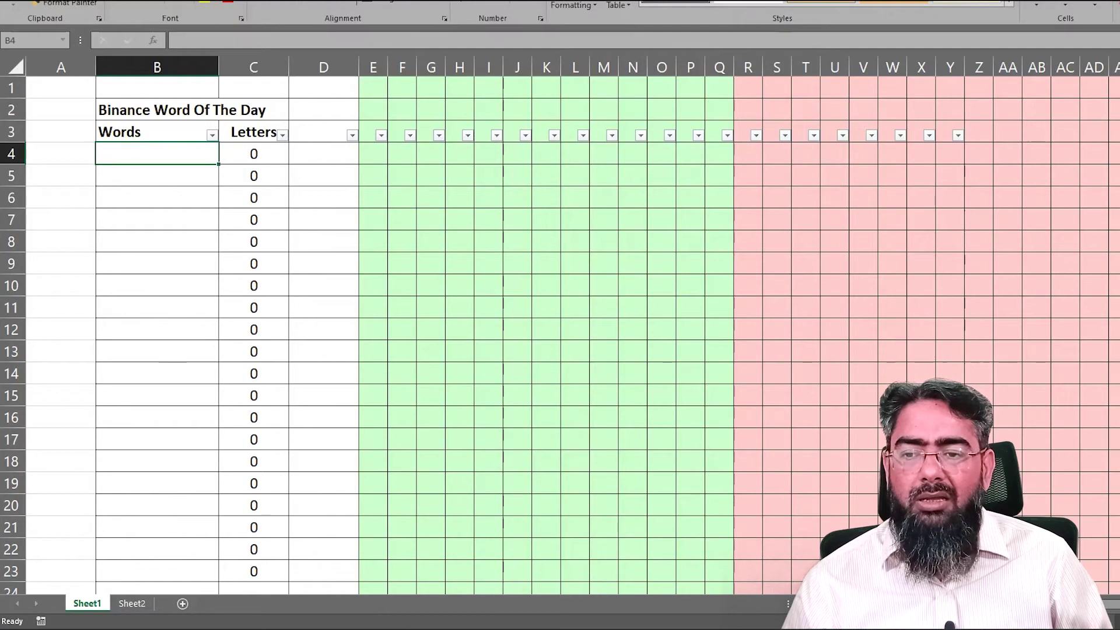
pyautogui.click(375, 110)
pyautogui.click(373, 133)
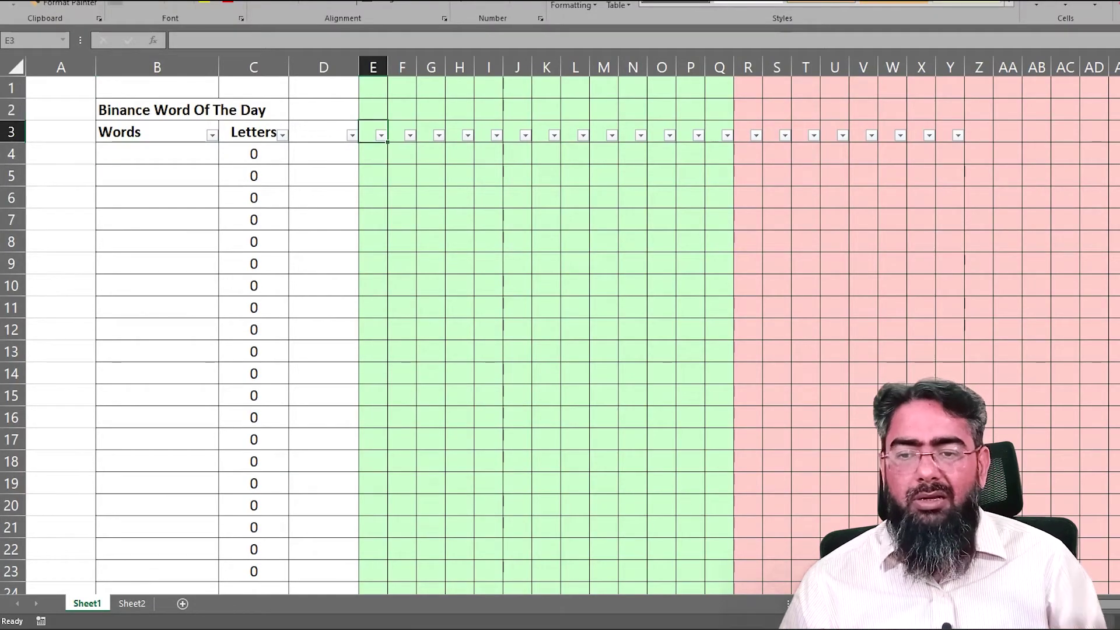
pyautogui.write('T')
pyautogui.press('Tab')
pyautogui.write('E')
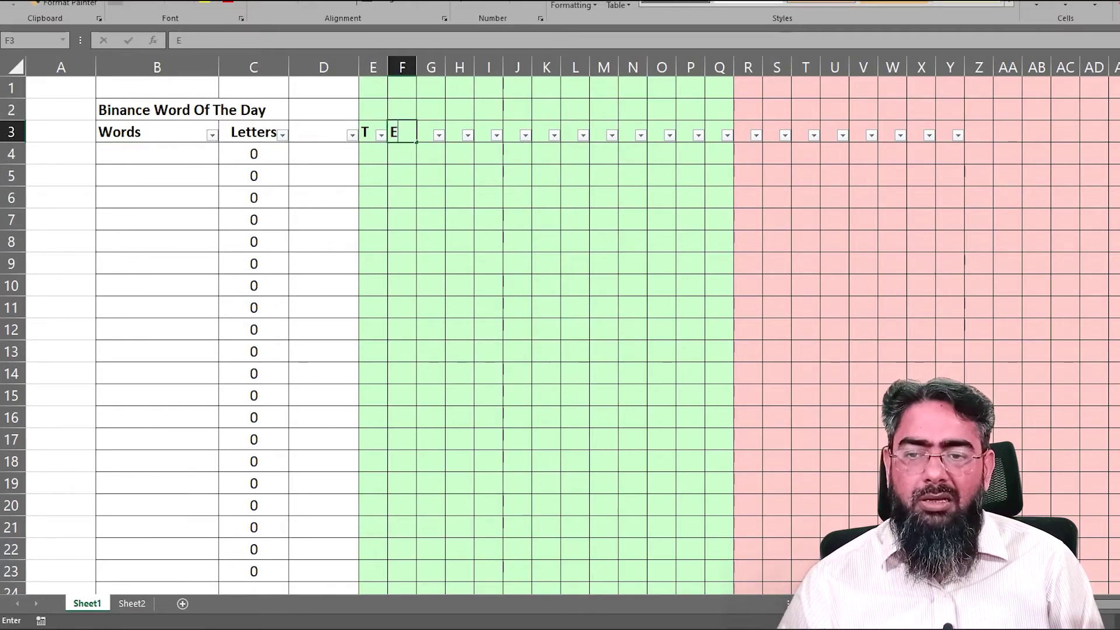
# Enter the rejected letters J, U, S, I and C in red header cells R3 to V3, and return to cell B4
pyautogui.press('Tab')
pyautogui.press('Tab')
pyautogui.press('Tab')
pyautogui.press('Tab')
pyautogui.press('Tab')
pyautogui.press('Tab')
pyautogui.press('Tab')
pyautogui.press('Tab')
pyautogui.press('Tab')
pyautogui.press('Tab')
pyautogui.press('Tab')
pyautogui.press('Tab')
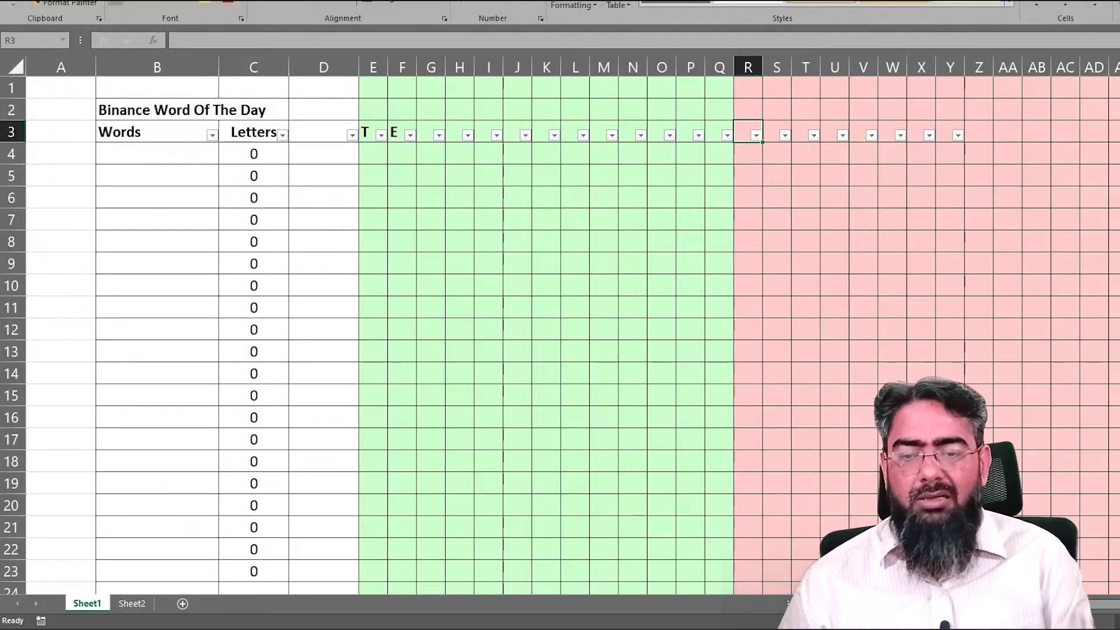
pyautogui.write('J')
pyautogui.press('Tab')
pyautogui.write('U')
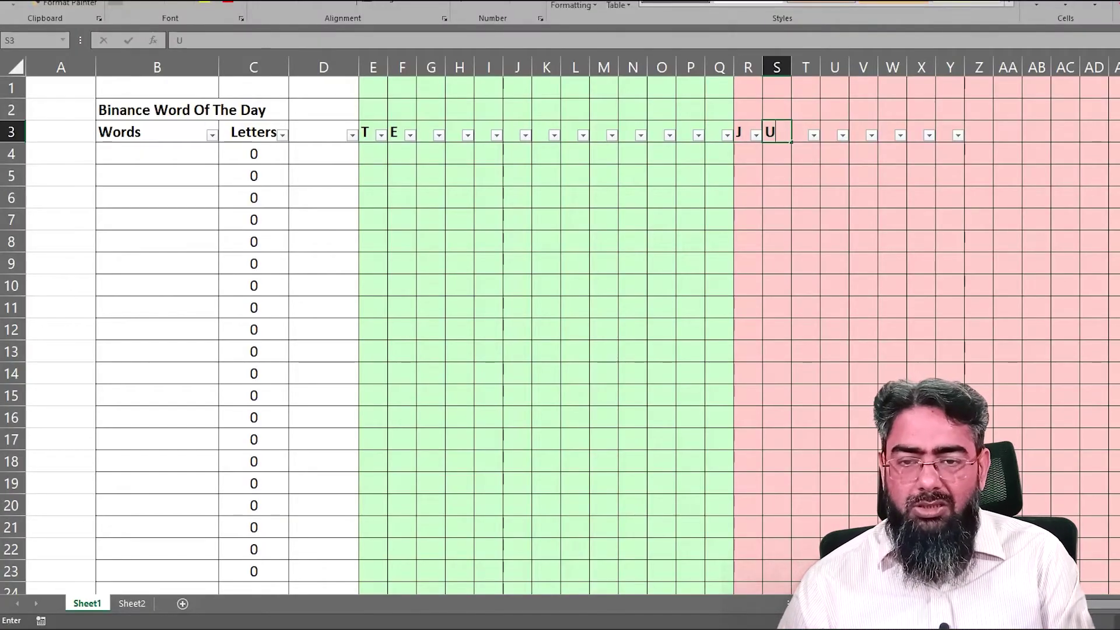
pyautogui.press('Tab')
pyautogui.write('S')
pyautogui.press('Tab')
pyautogui.write('I')
pyautogui.press('Tab')
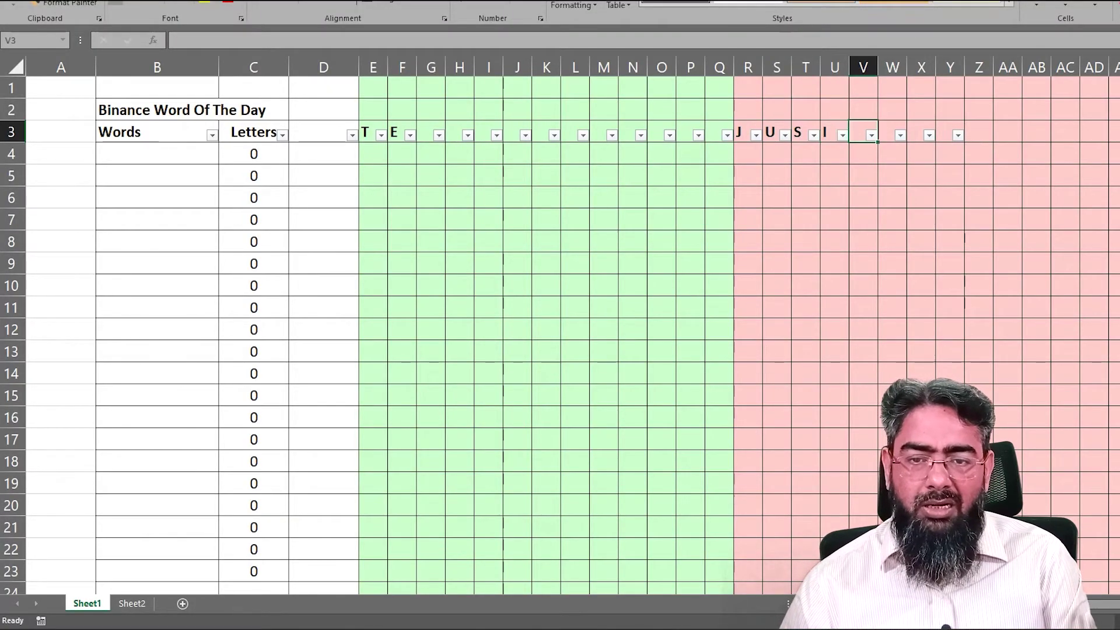
pyautogui.write('C')
pyautogui.click(373, 153)
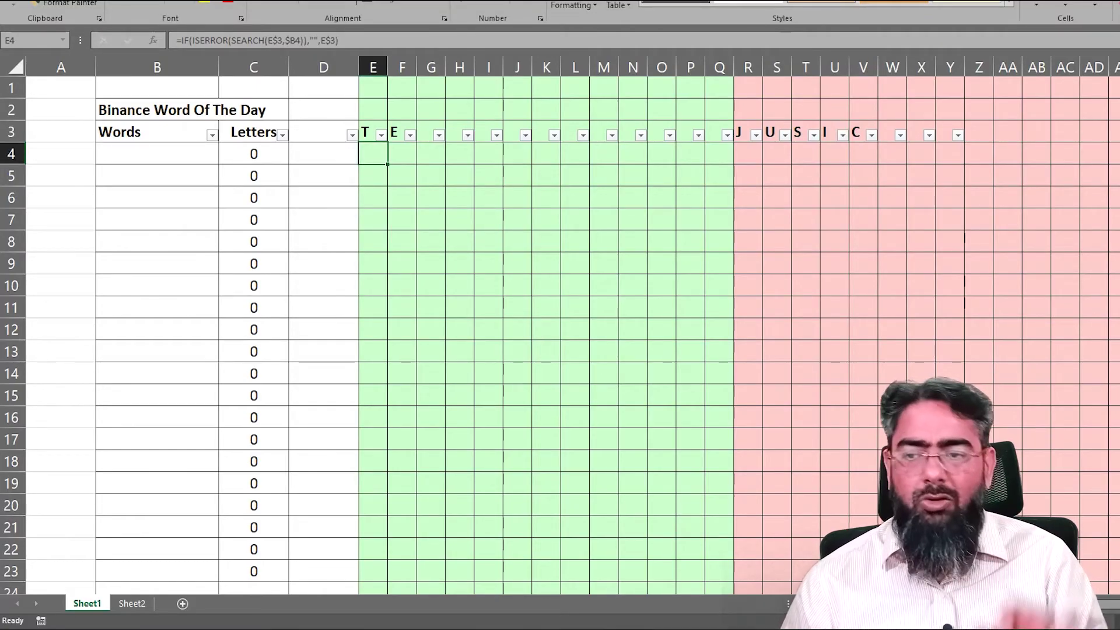
pyautogui.press('Left')
pyautogui.press('Left')
pyautogui.press('Left')
# Switch back to ChatGPT and ask for "20 different 7-Letter words containing T, E"
pyautogui.hotkey('alt', 'Tab')
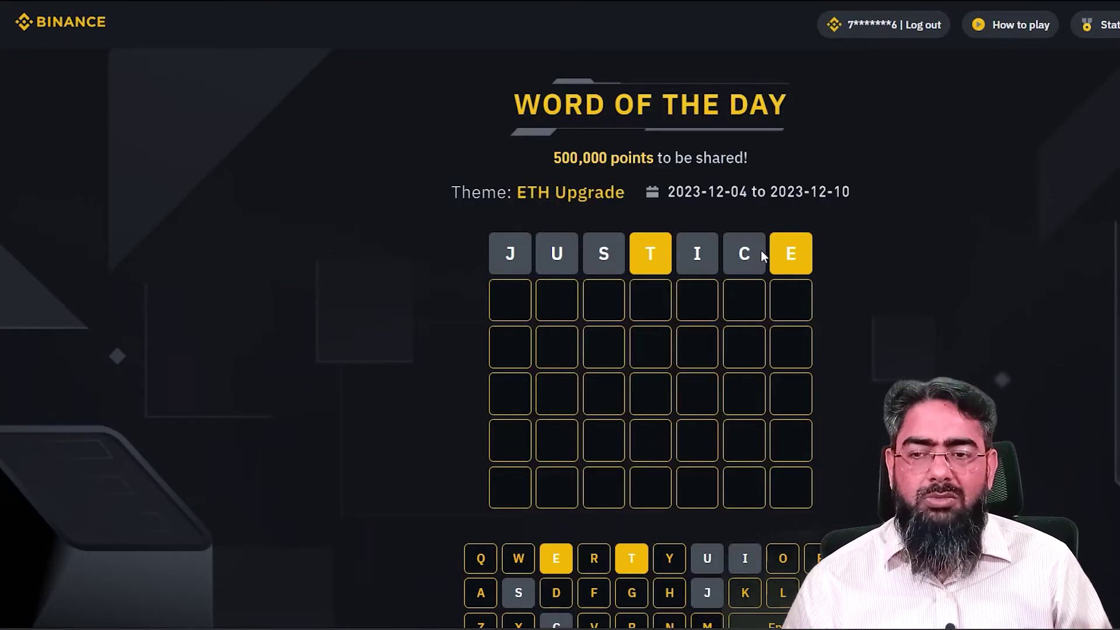
pyautogui.hotkey('alt', 'Tab')
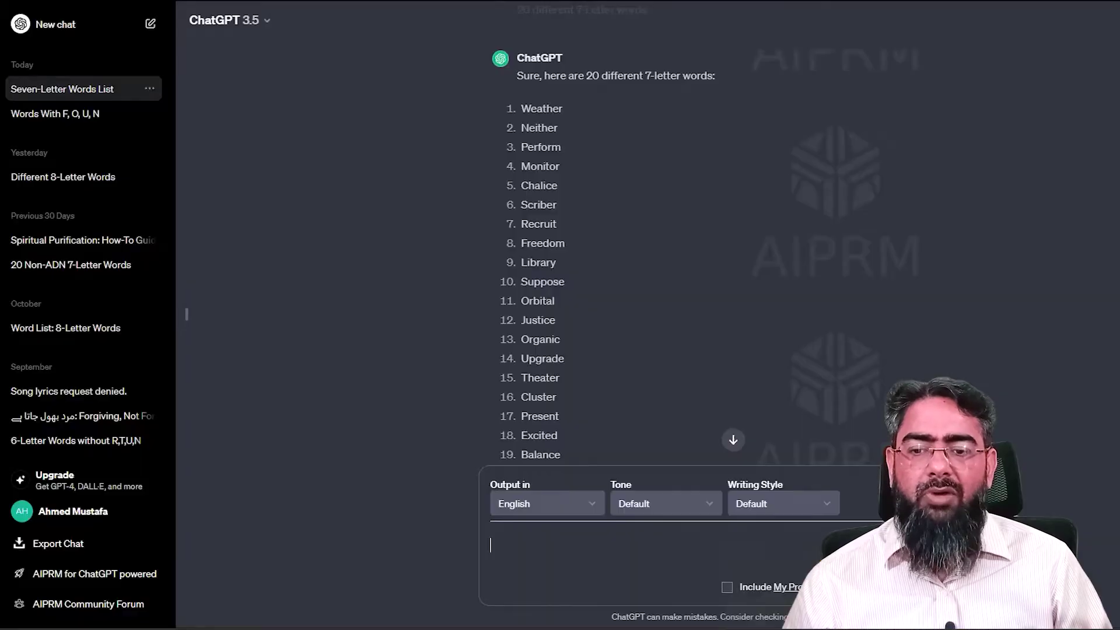
pyautogui.write('20 different 7-Letter w')
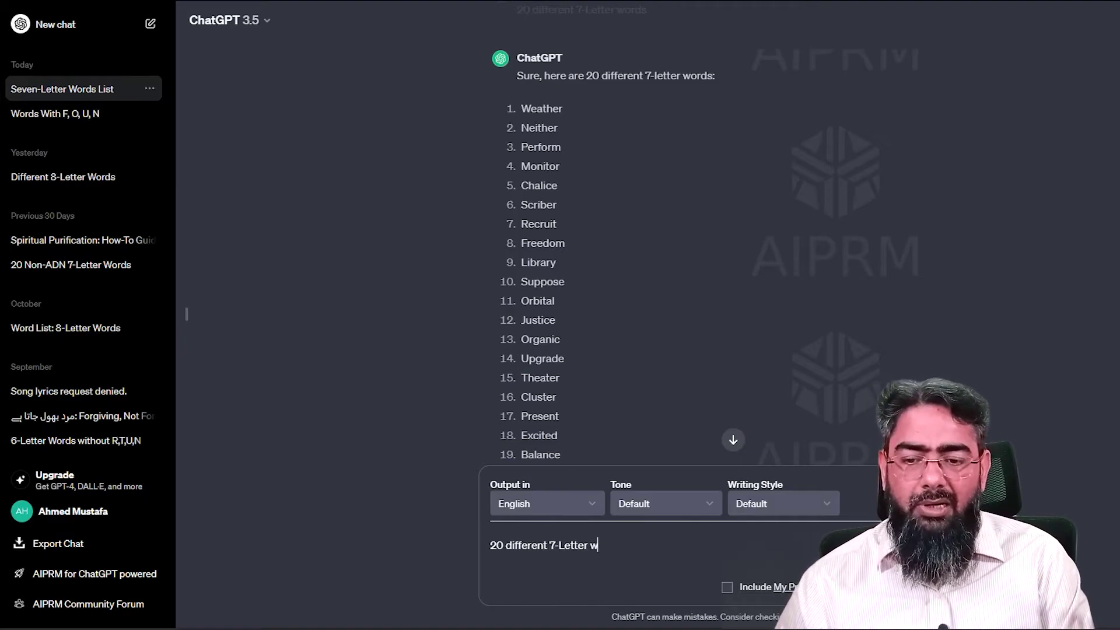
pyautogui.write('ords inclus')
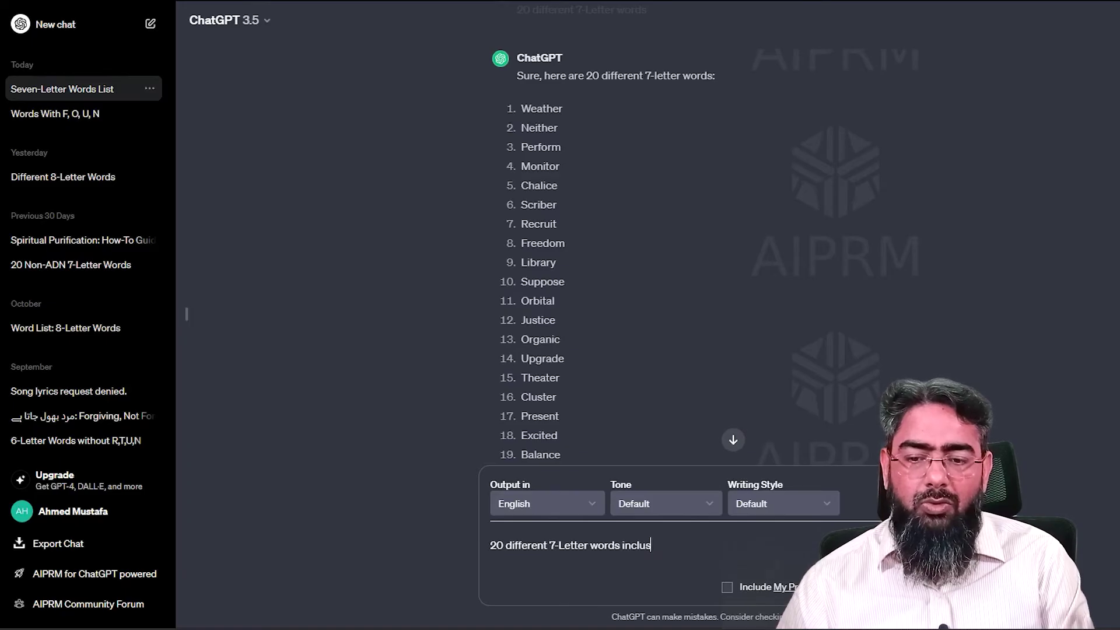
pyautogui.press('BackSpace')
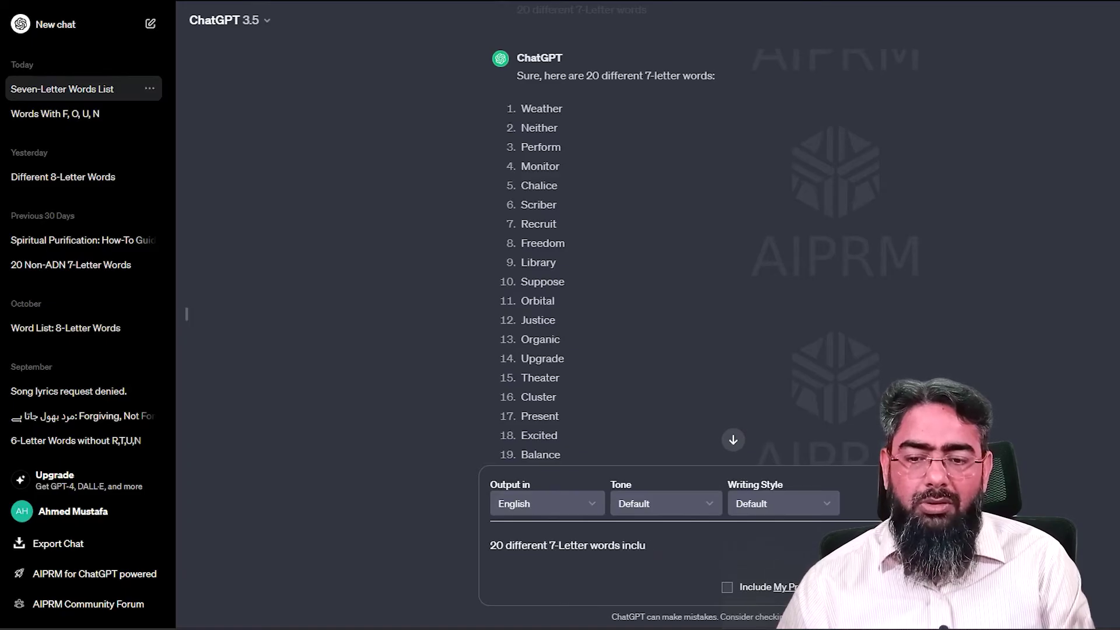
pyautogui.write('ding')
pyautogui.press('BackSpace')
pyautogui.press('BackSpace')
pyautogui.press('BackSpace')
pyautogui.press('BackSpace')
pyautogui.press('BackSpace')
pyautogui.press('BackSpace')
pyautogui.press('BackSpace')
pyautogui.press('BackSpace')
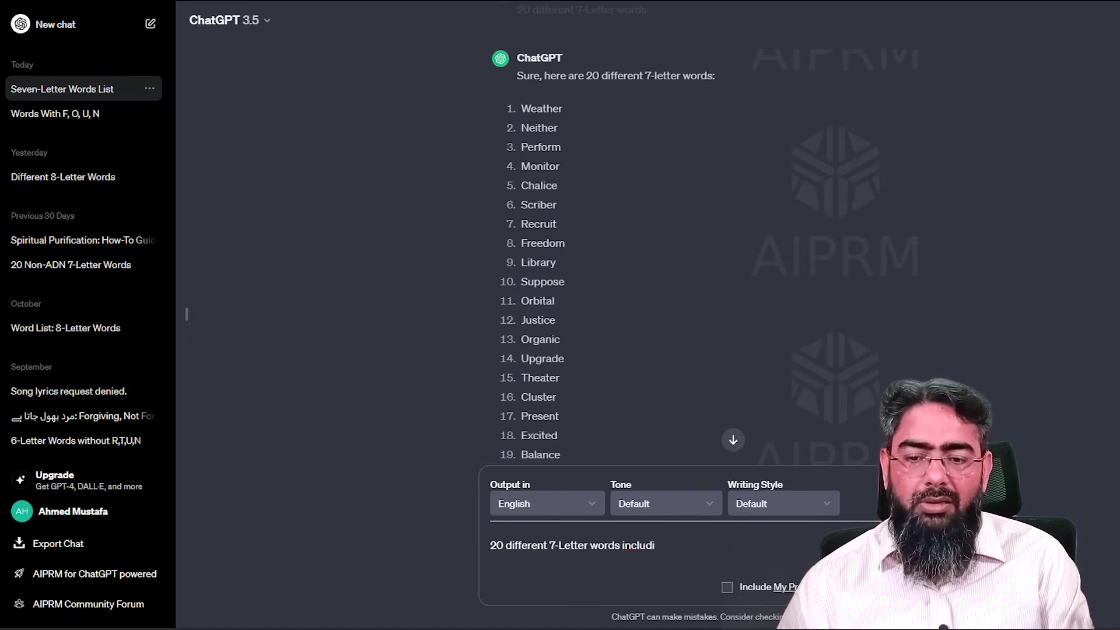
pyautogui.press('BackSpace')
pyautogui.write('containing')
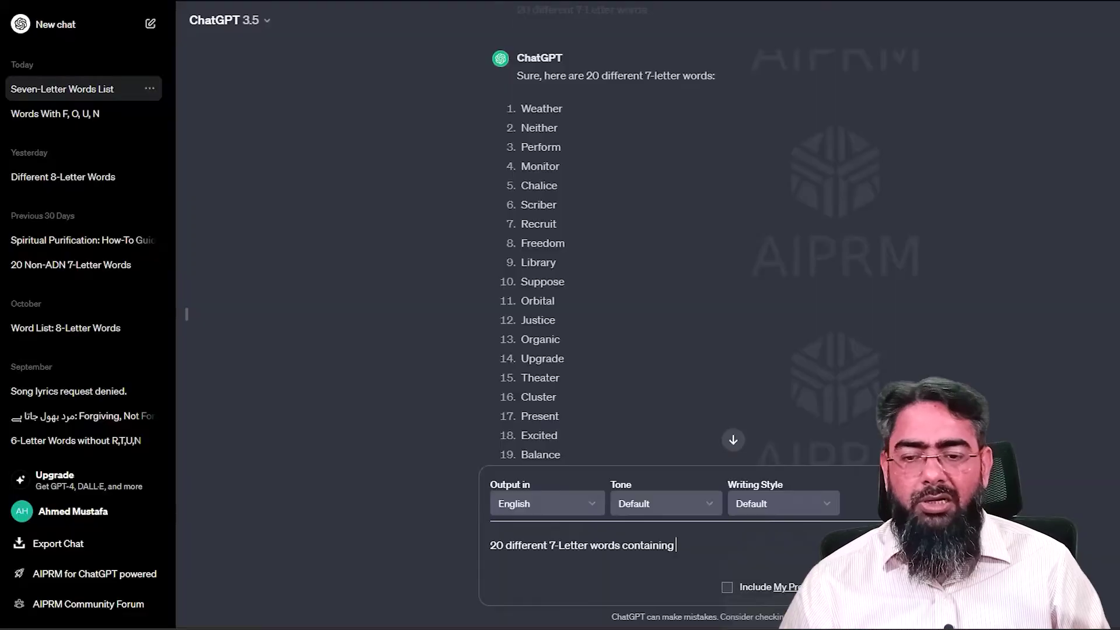
pyautogui.write('T, E')
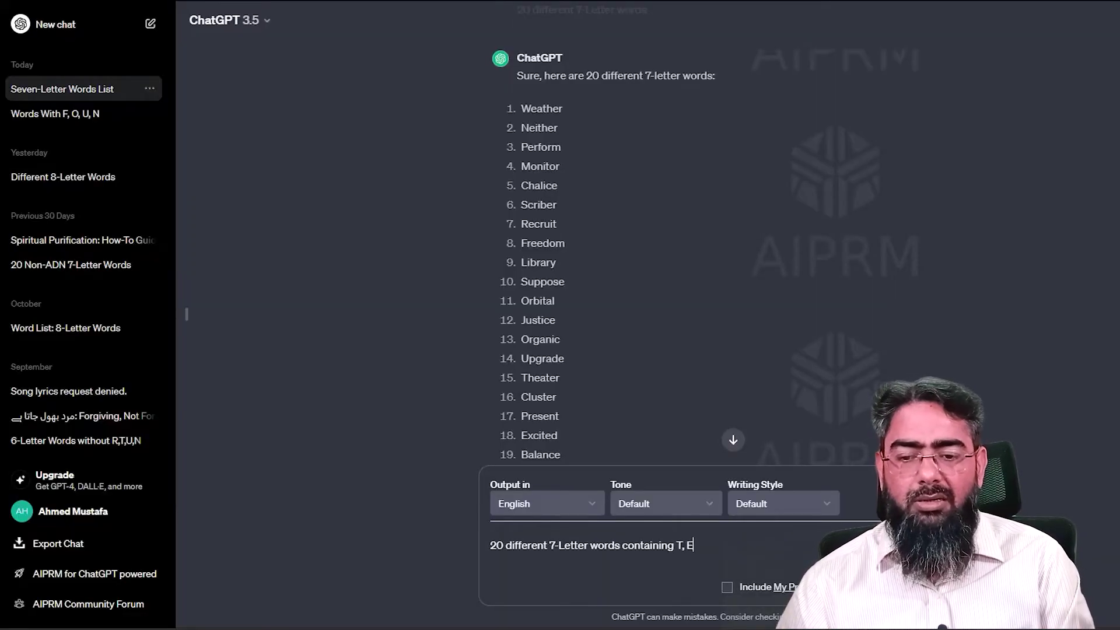
pyautogui.hotkey('ctrl', 'a')
pyautogui.press('BackSpace')
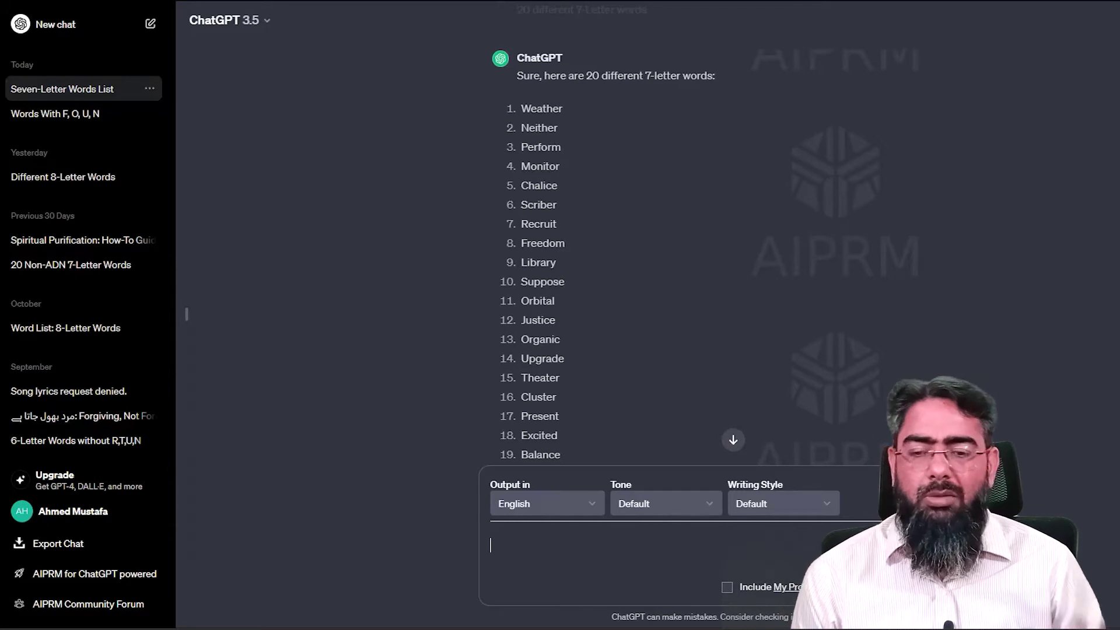
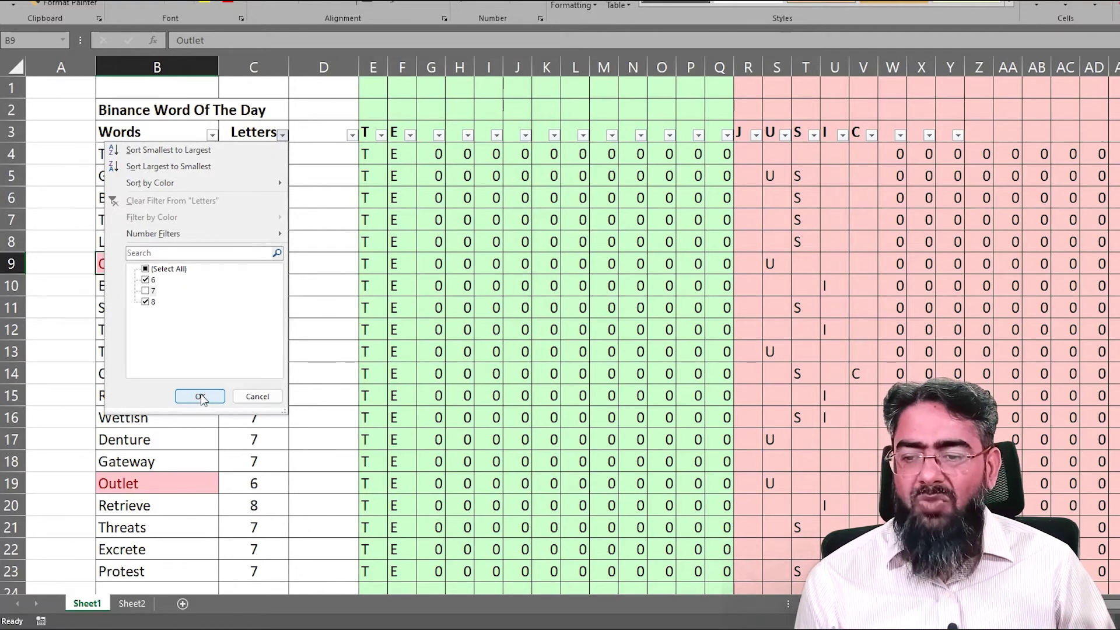
# Filter the Letters column to lengths 6 and 8 and delete the filtered word rows
pyautogui.click(200, 396)
pyautogui.click(254, 154)
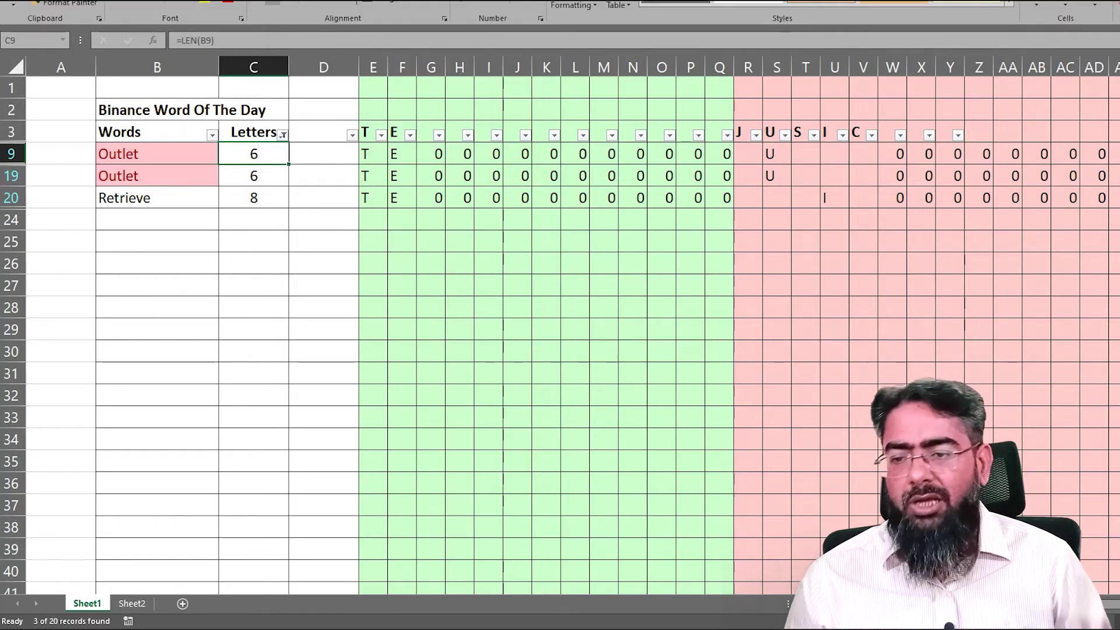
pyautogui.moveTo(11, 153); pyautogui.dragTo(11, 197)
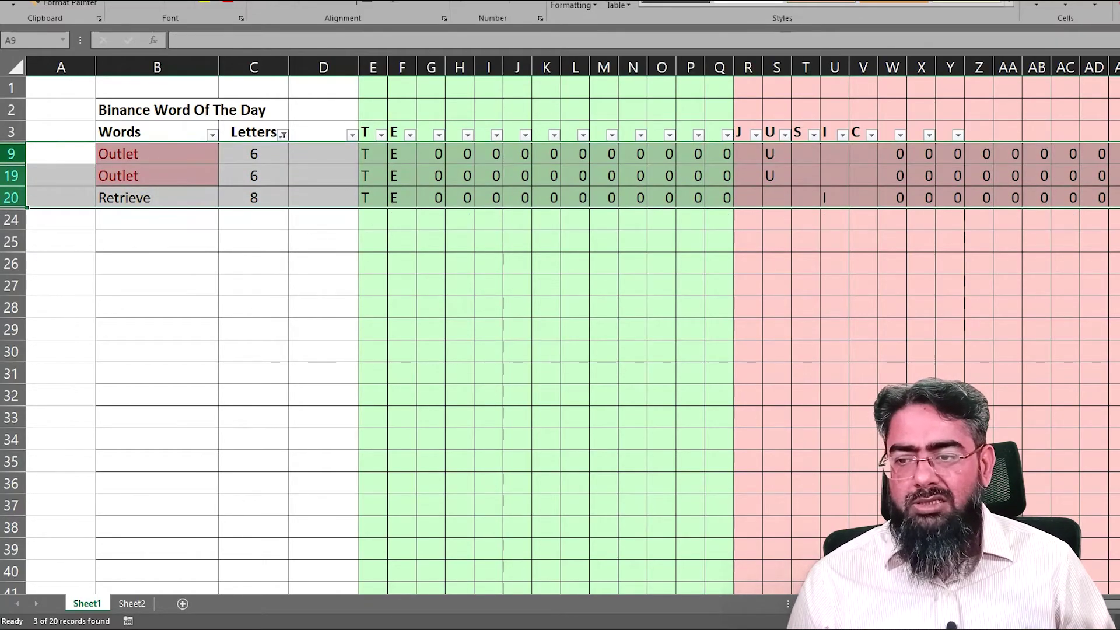
pyautogui.rightClick(9, 156)
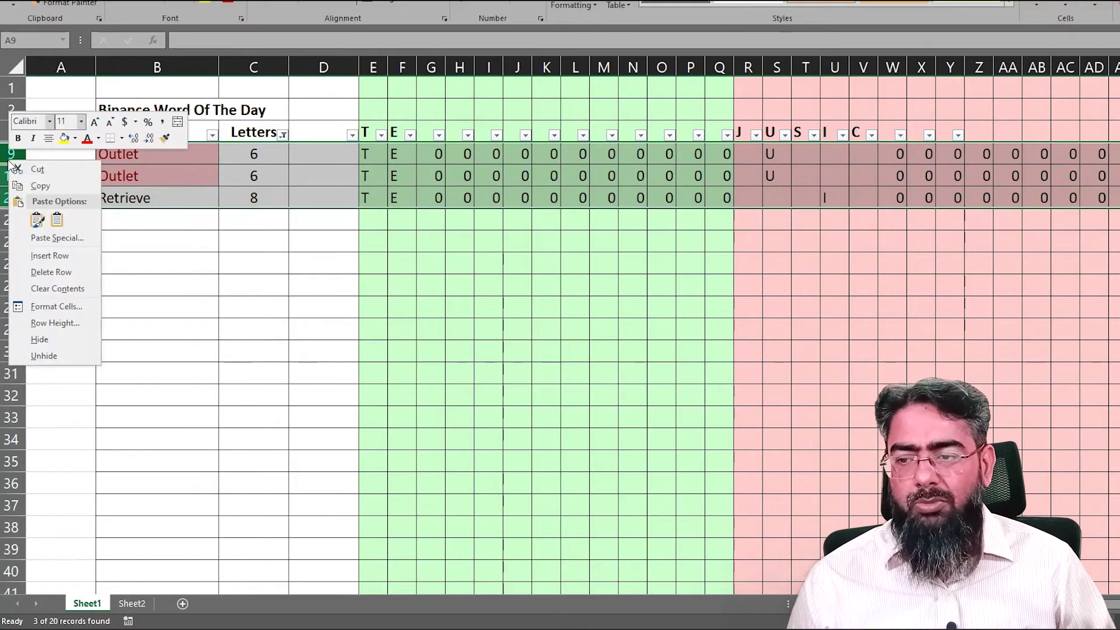
pyautogui.click(73, 273)
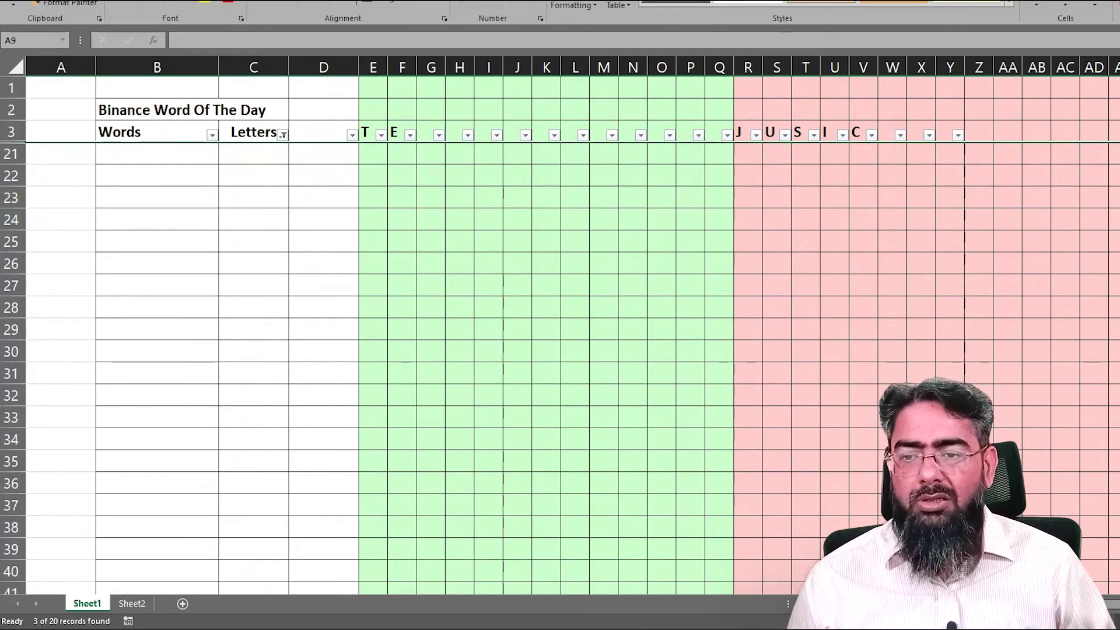
# Clear the filter from the Letters column so all remaining words are listed
pyautogui.click(282, 135)
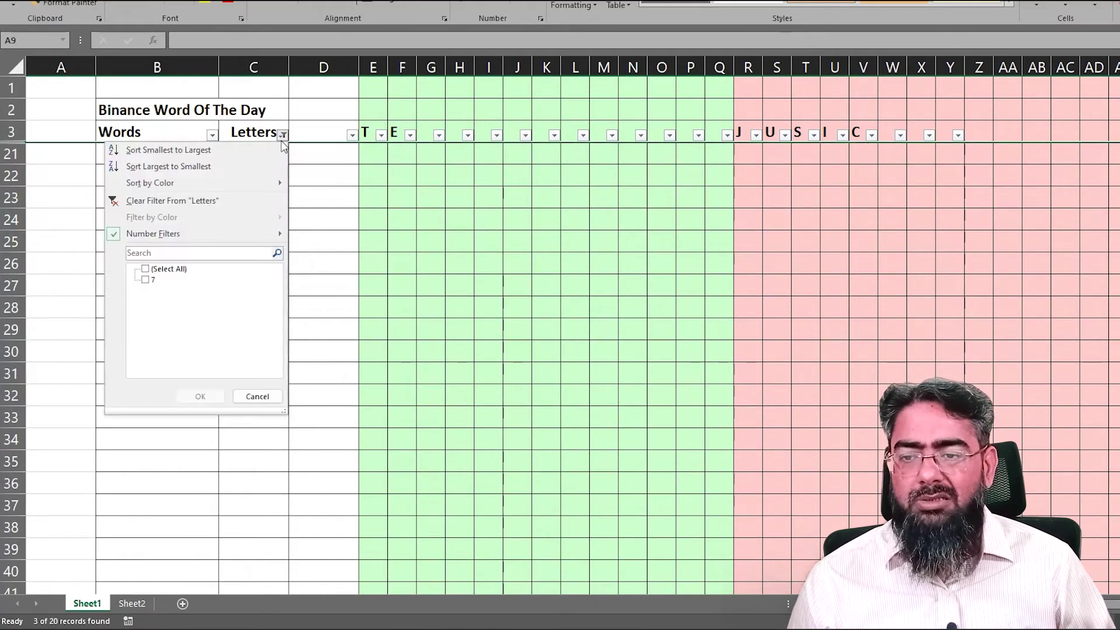
pyautogui.click(175, 200)
pyautogui.click(254, 153)
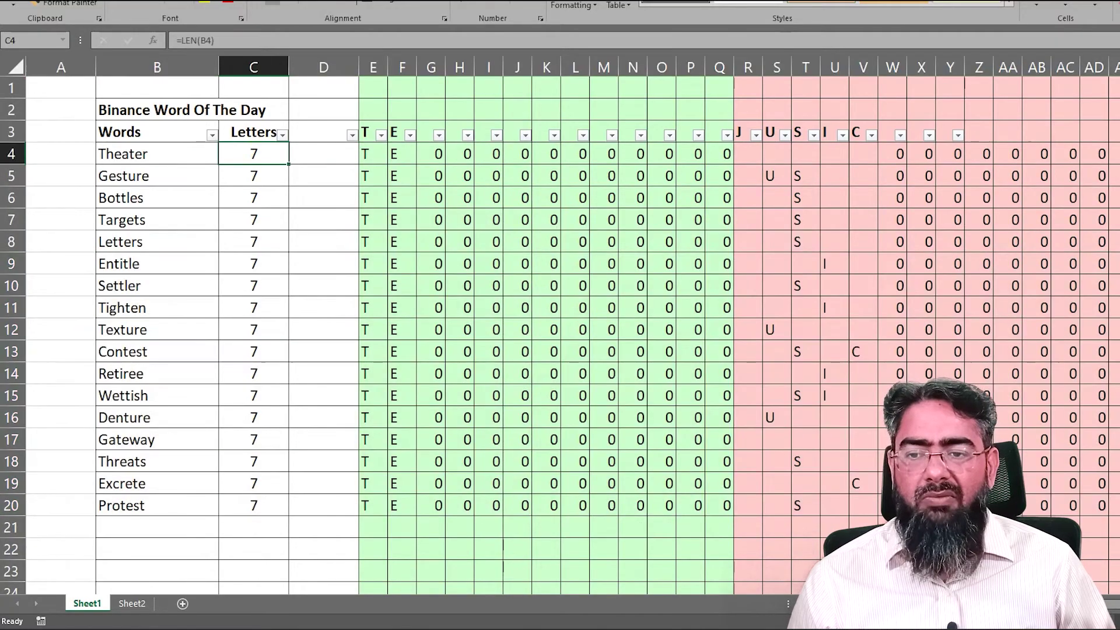
# Check the green T and E columns down the word list for words that contain both required letters
pyautogui.press('Right')
pyautogui.press('Right')
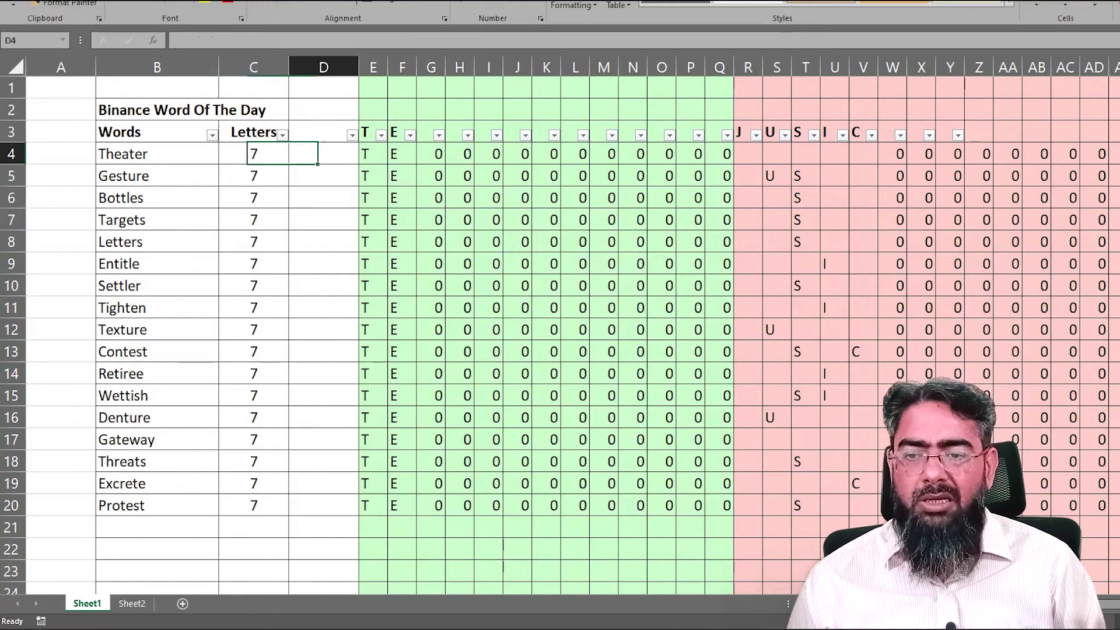
pyautogui.press('Down')
pyautogui.press('Down')
pyautogui.press('Down')
pyautogui.press('Down')
pyautogui.press('Down')
pyautogui.press('Down')
pyautogui.press('Down')
pyautogui.press('Down')
pyautogui.press('Down')
pyautogui.press('Down')
pyautogui.press('Down')
pyautogui.press('Down')
pyautogui.press('Down')
pyautogui.press('Down')
pyautogui.press('Down')
pyautogui.press('Down')
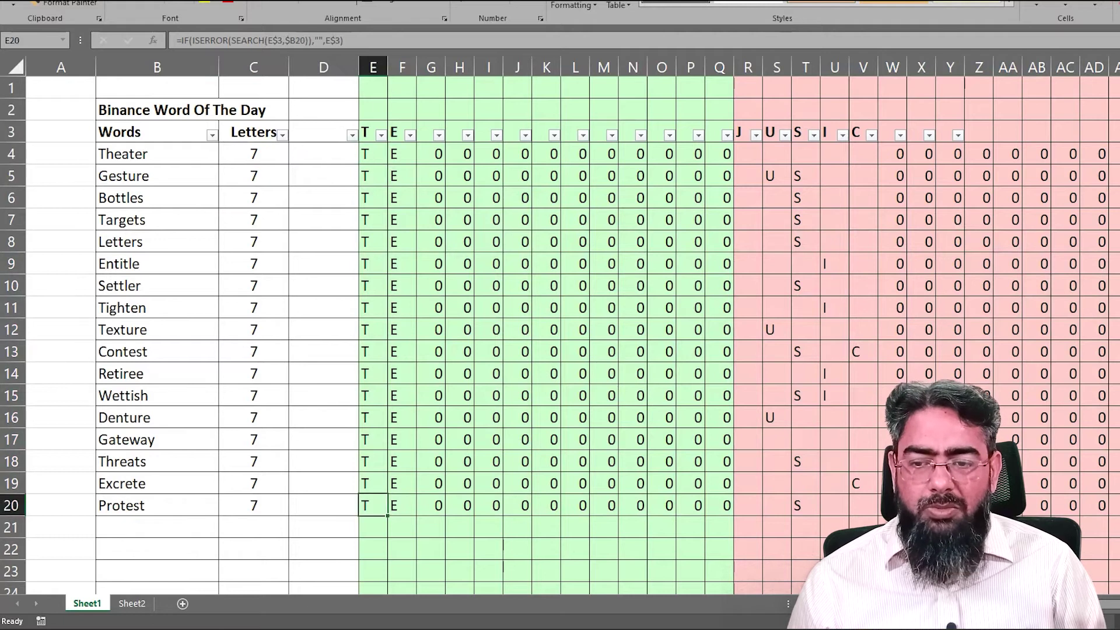
pyautogui.press('Right')
pyautogui.press('Up')
pyautogui.press('Up')
pyautogui.press('Up')
pyautogui.press('Up')
pyautogui.press('Up')
pyautogui.press('Up')
pyautogui.press('Up')
pyautogui.press('Up')
pyautogui.press('Up')
pyautogui.press('Up')
pyautogui.press('Up')
pyautogui.press('Up')
pyautogui.press('Up')
pyautogui.press('Up')
pyautogui.press('Up')
pyautogui.press('Up')
pyautogui.press('Up')
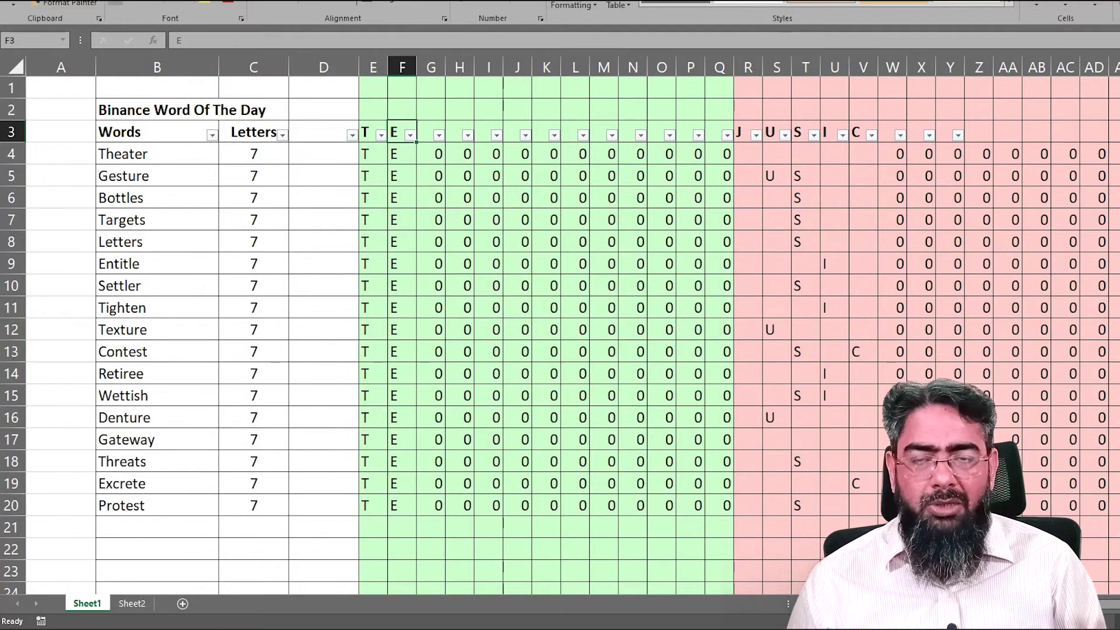
# Examine the red J, U, S, I and C columns for words that contain rejected letters
pyautogui.press('Right')
pyautogui.press('Right')
pyautogui.press('Right')
pyautogui.press('Right')
pyautogui.press('Right')
pyautogui.press('Right')
pyautogui.press('Right')
pyautogui.press('Right')
pyautogui.press('Right')
pyautogui.press('Right')
pyautogui.press('Right')
pyautogui.press('Right')
pyautogui.press('Right')
pyautogui.press('Right')
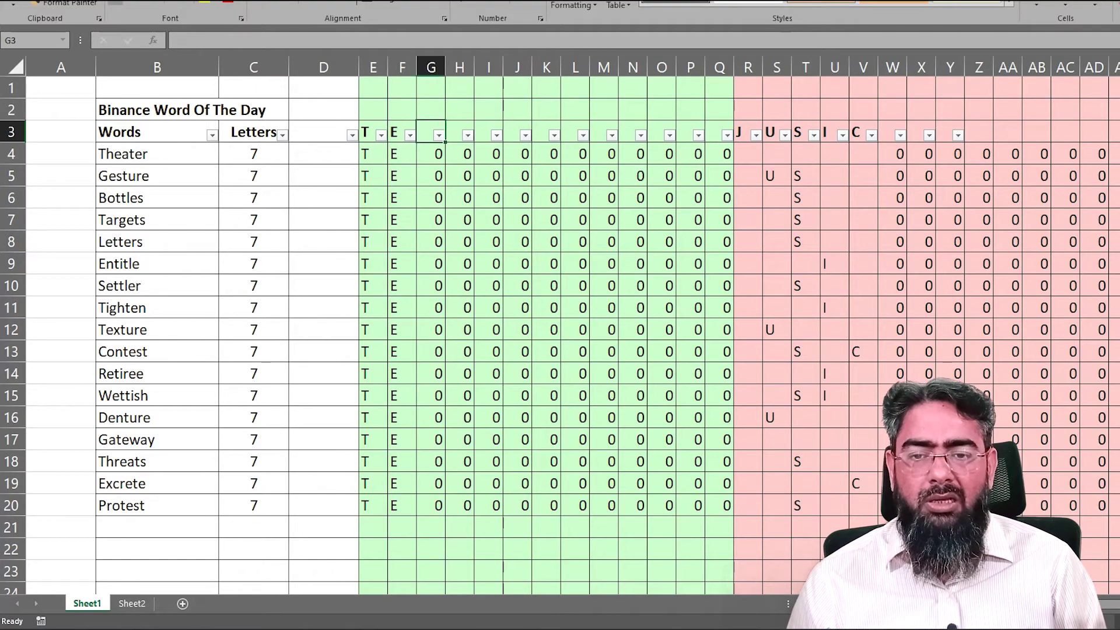
pyautogui.press('Down')
pyautogui.press('Left')
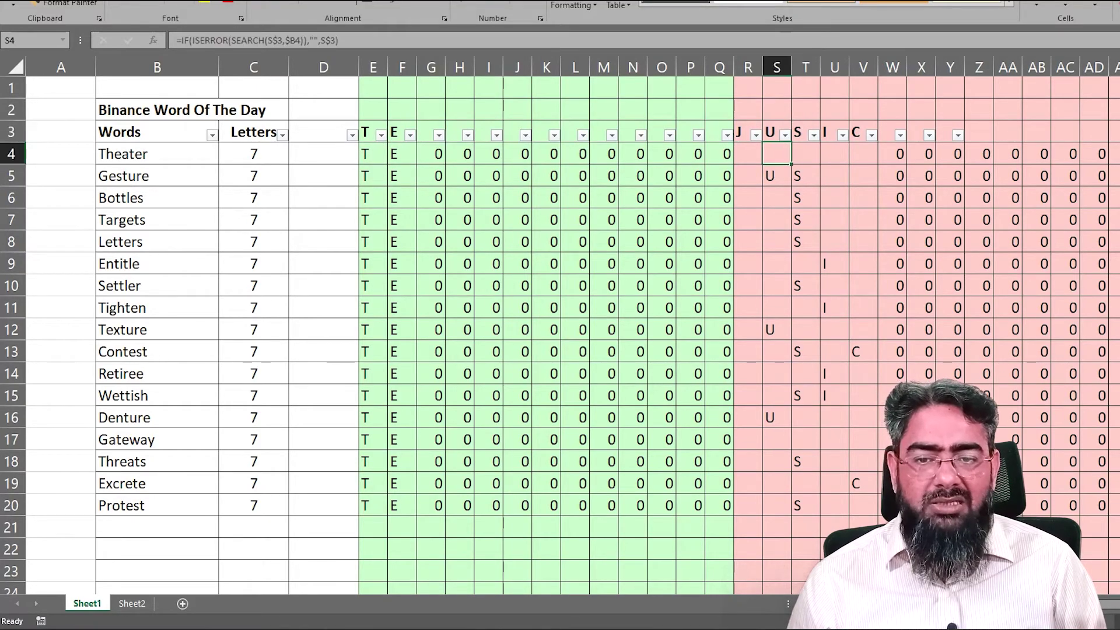
# Delete the entire row of the word Gesture, which contains the rejected letters U and S
pyautogui.press('Down')
pyautogui.press('Right')
pyautogui.press('Left')
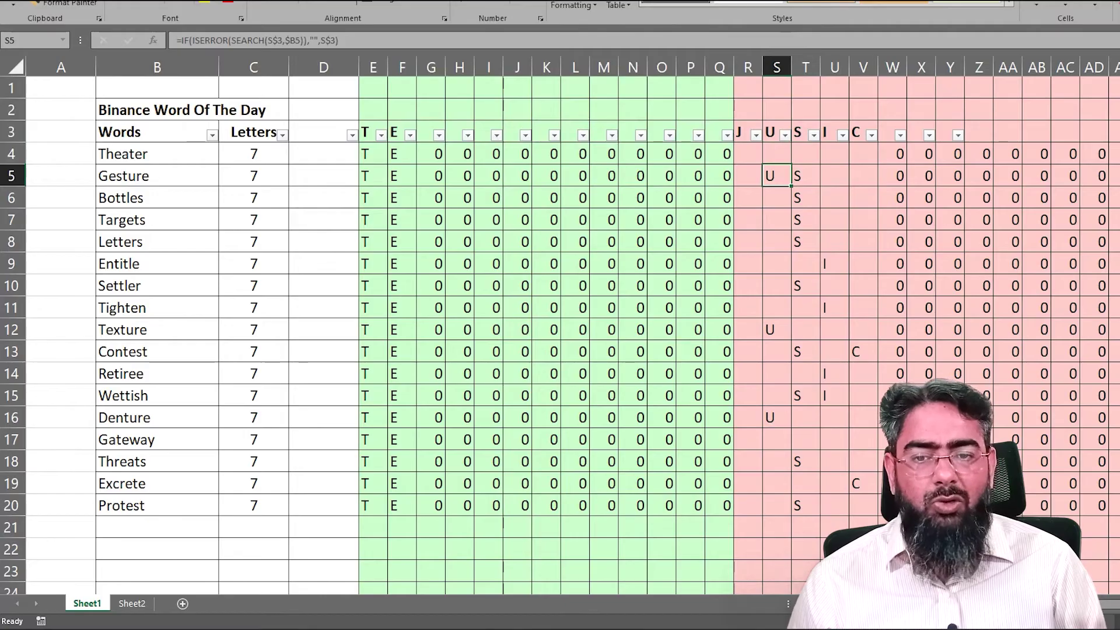
pyautogui.press('Right')
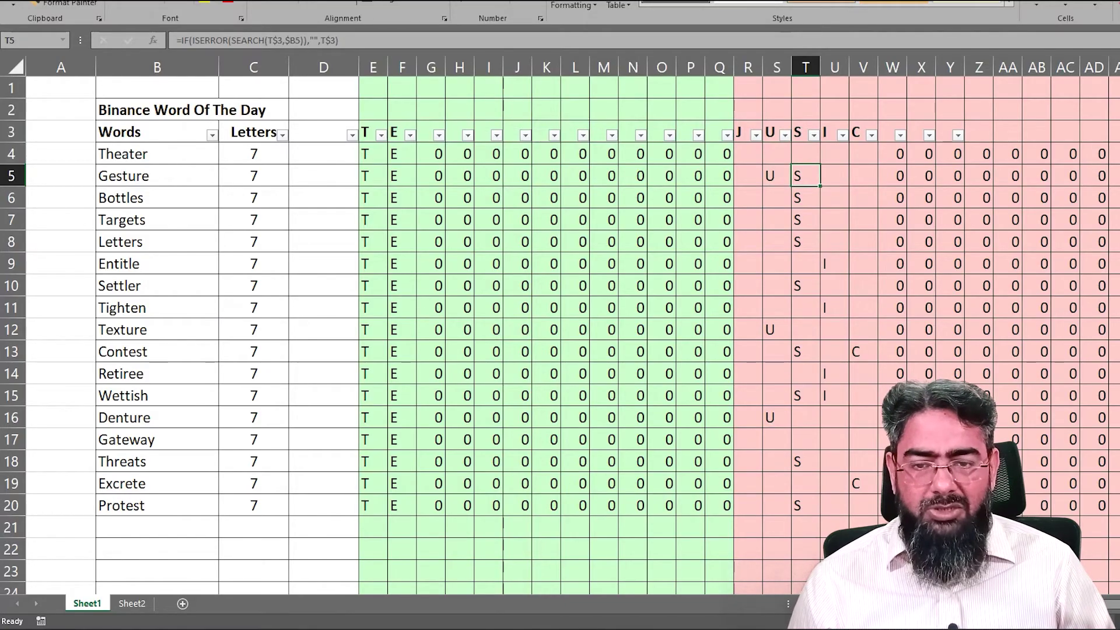
pyautogui.rightClick(807, 176)
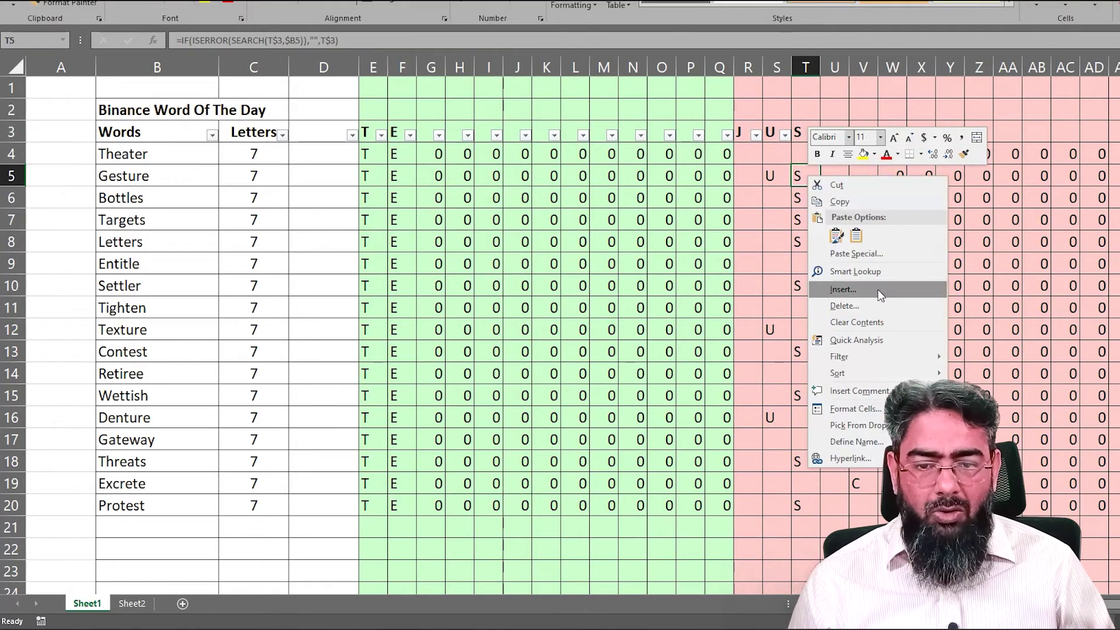
pyautogui.click(843, 305)
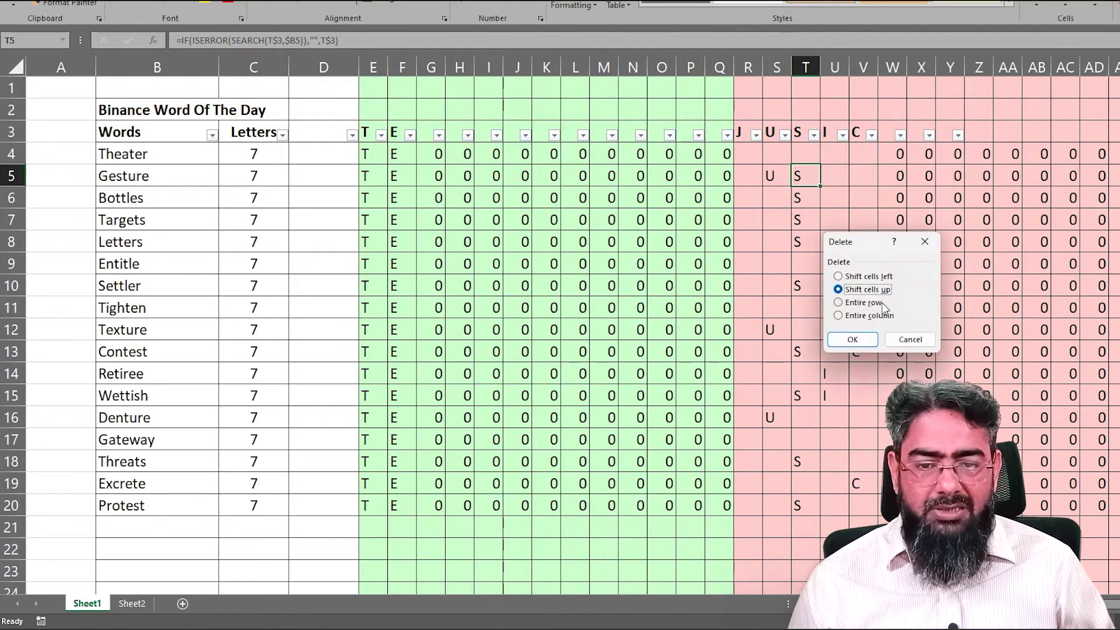
pyautogui.click(859, 303)
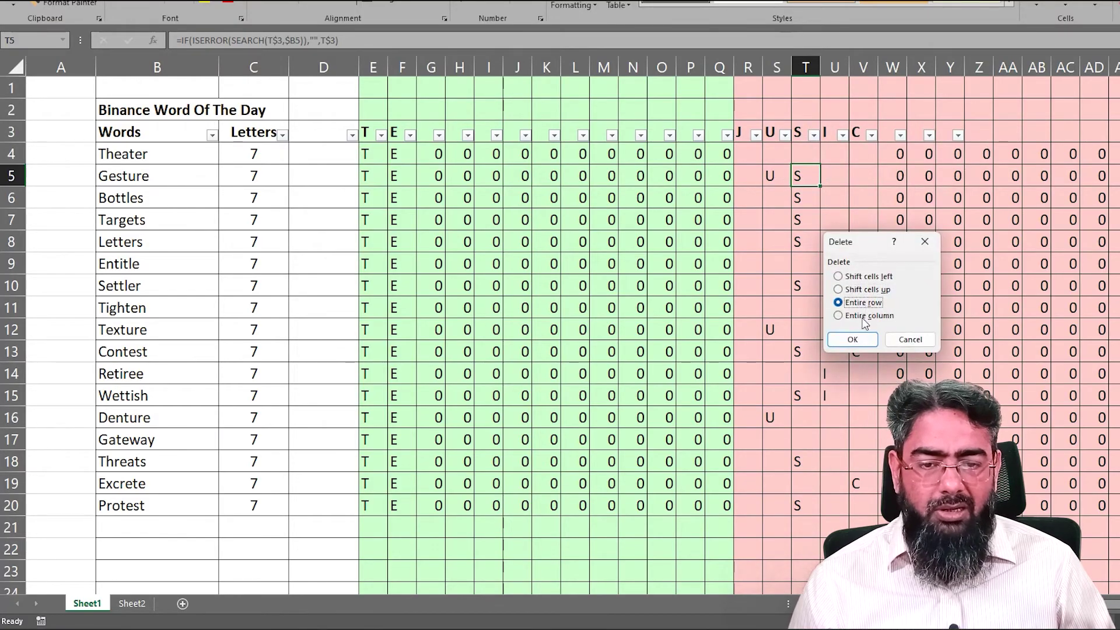
pyautogui.click(852, 339)
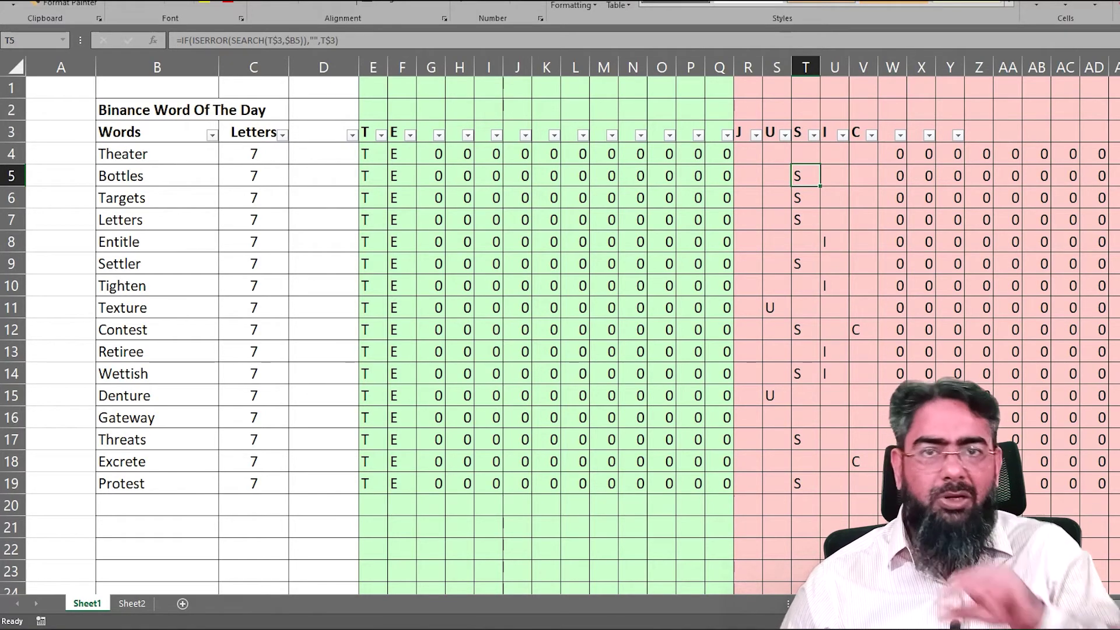
# Delete the consecutive word rows from Bottles through Denture, which all contain rejected letters
pyautogui.hotkey('ctrl', '-')
pyautogui.hotkey('ctrl', '-')
pyautogui.hotkey('ctrl', '-')
pyautogui.hotkey('ctrl', '-')
pyautogui.hotkey('ctrl', '-')
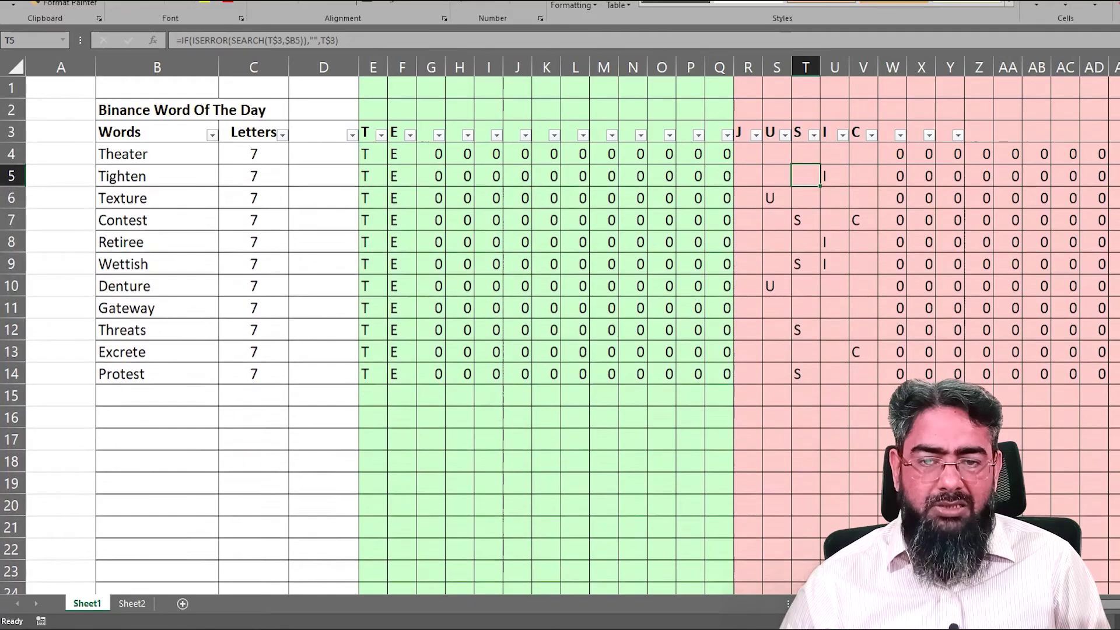
pyautogui.hotkey('ctrl', '-')
pyautogui.hotkey('ctrl', '-')
pyautogui.hotkey('ctrl', '-')
pyautogui.hotkey('ctrl', '-')
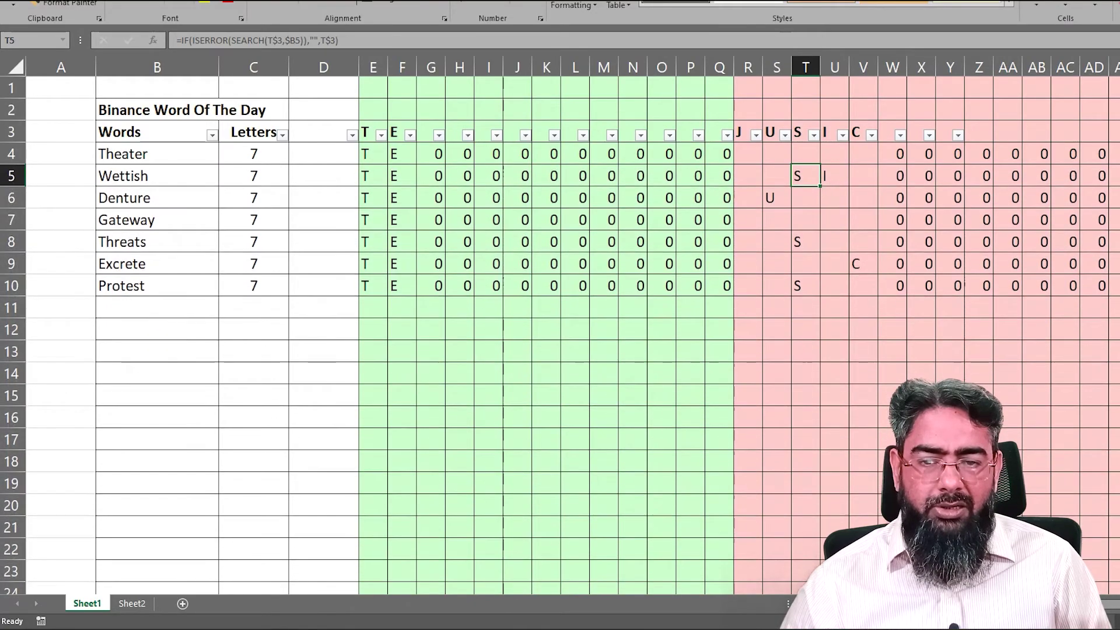
pyautogui.hotkey('ctrl', '-')
pyautogui.hotkey('ctrl', '-')
# Delete the rows of Threats, Excrete and Protest below Gateway
pyautogui.press('Up')
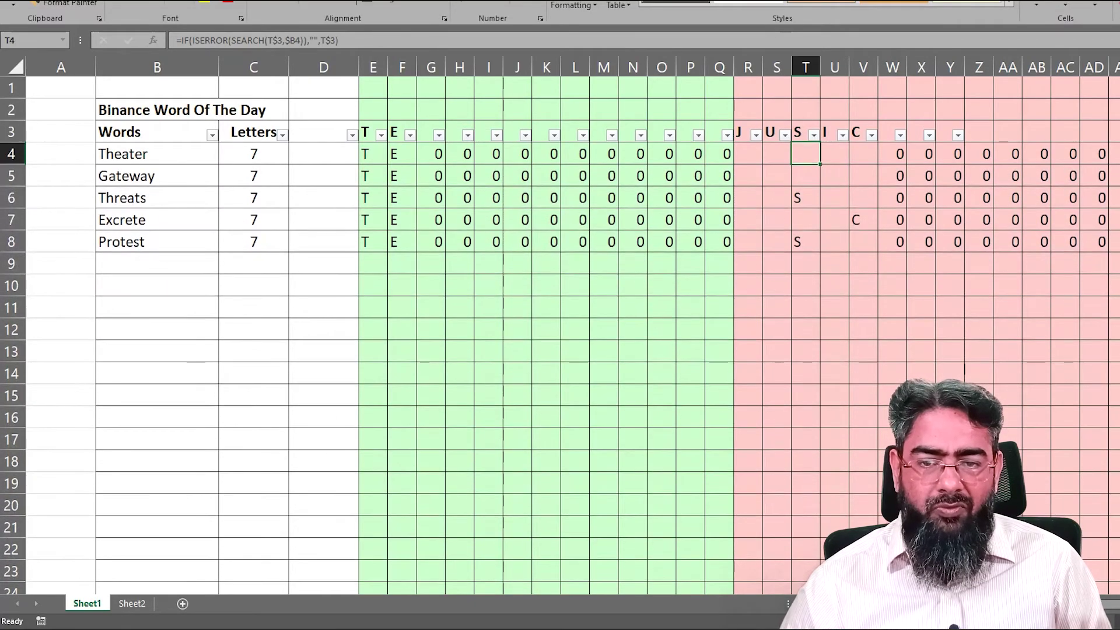
pyautogui.press('Down')
pyautogui.press('Down')
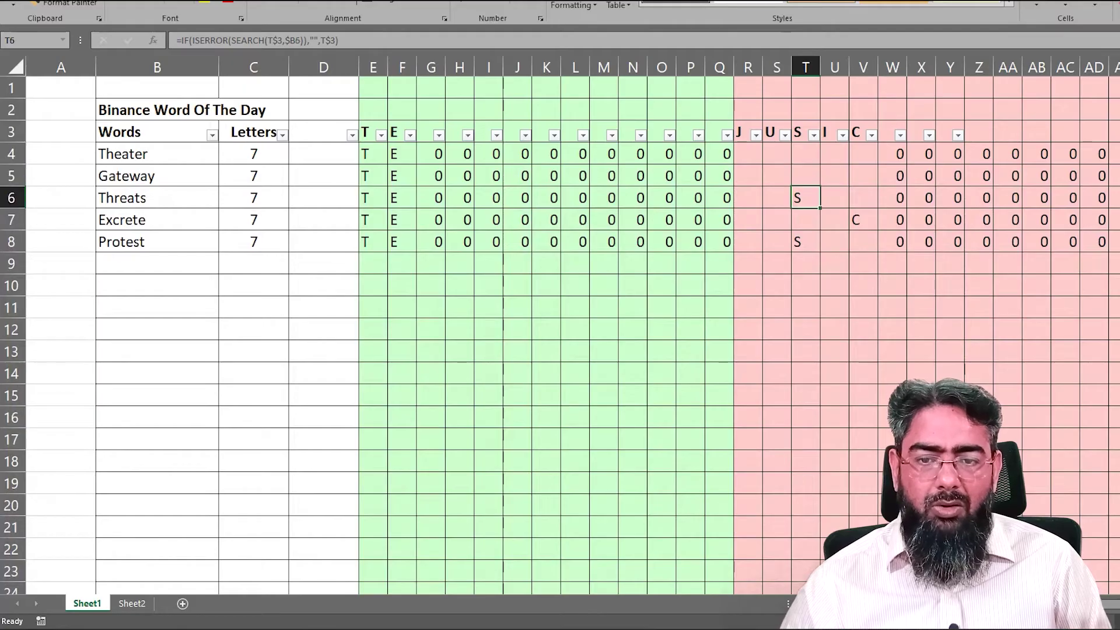
pyautogui.hotkey('ctrl', '-')
pyautogui.hotkey('ctrl', '-')
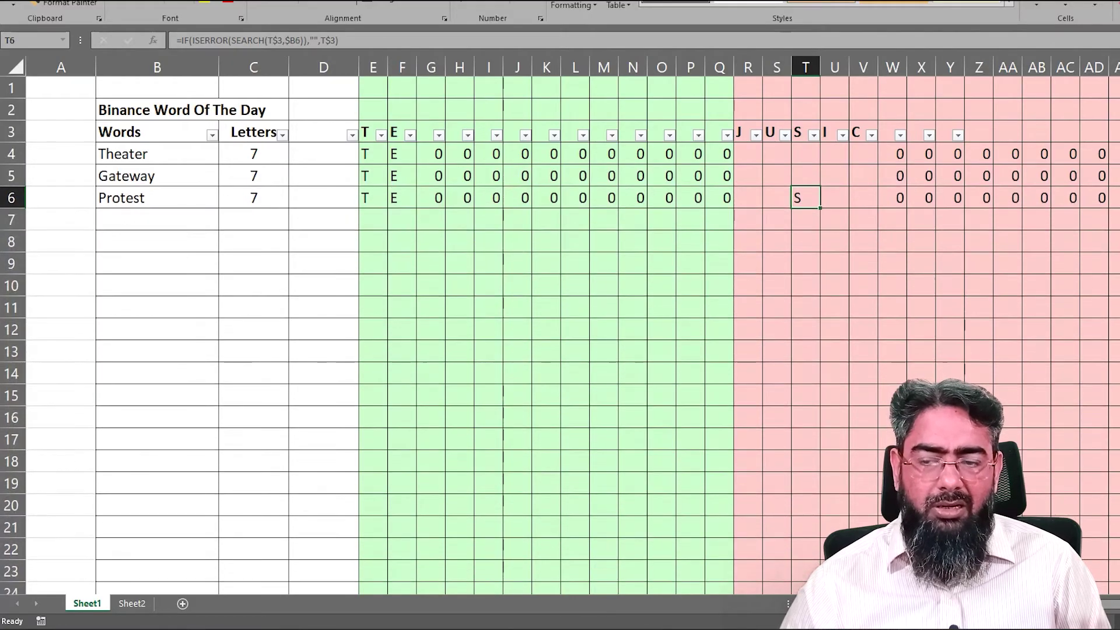
pyautogui.hotkey('ctrl', '-')
# Examine the remaining entries in the Words column to choose the next guess
pyautogui.press('Left')
pyautogui.press('Left')
pyautogui.press('Left')
pyautogui.press('Left')
pyautogui.press('Left')
pyautogui.press('Left')
pyautogui.press('Left')
pyautogui.press('Left')
pyautogui.press('Left')
pyautogui.press('Left')
pyautogui.press('Left')
pyautogui.press('Left')
pyautogui.press('Left')
pyautogui.press('Left')
pyautogui.press('Left')
pyautogui.press('Left')
pyautogui.press('Left')
pyautogui.press('Left')
pyautogui.press('Left')
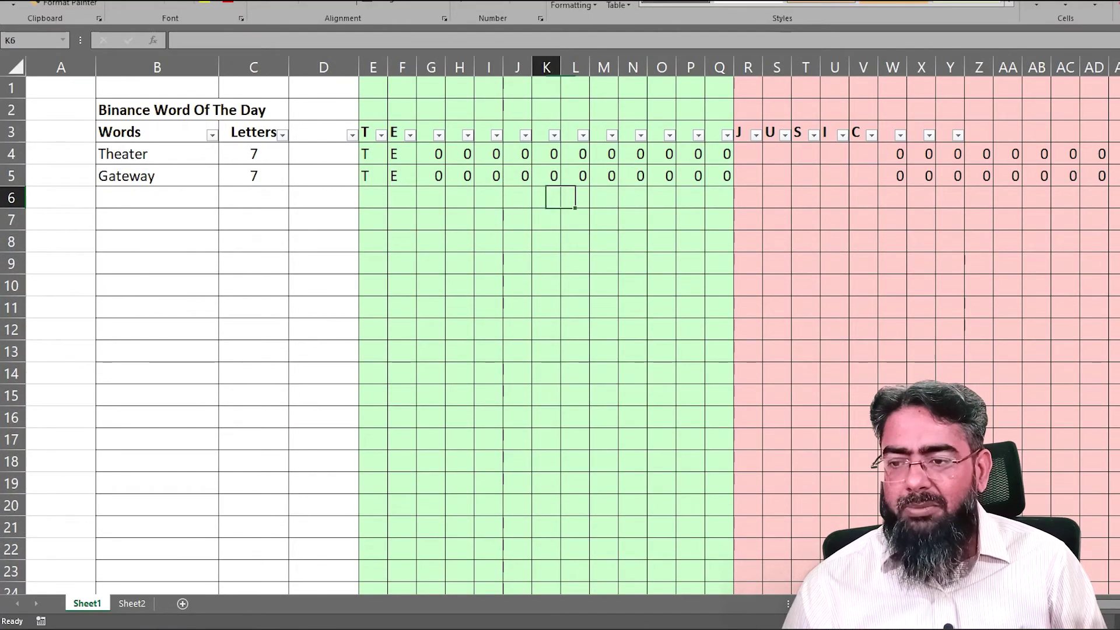
pyautogui.press('Right')
pyautogui.press('Up')
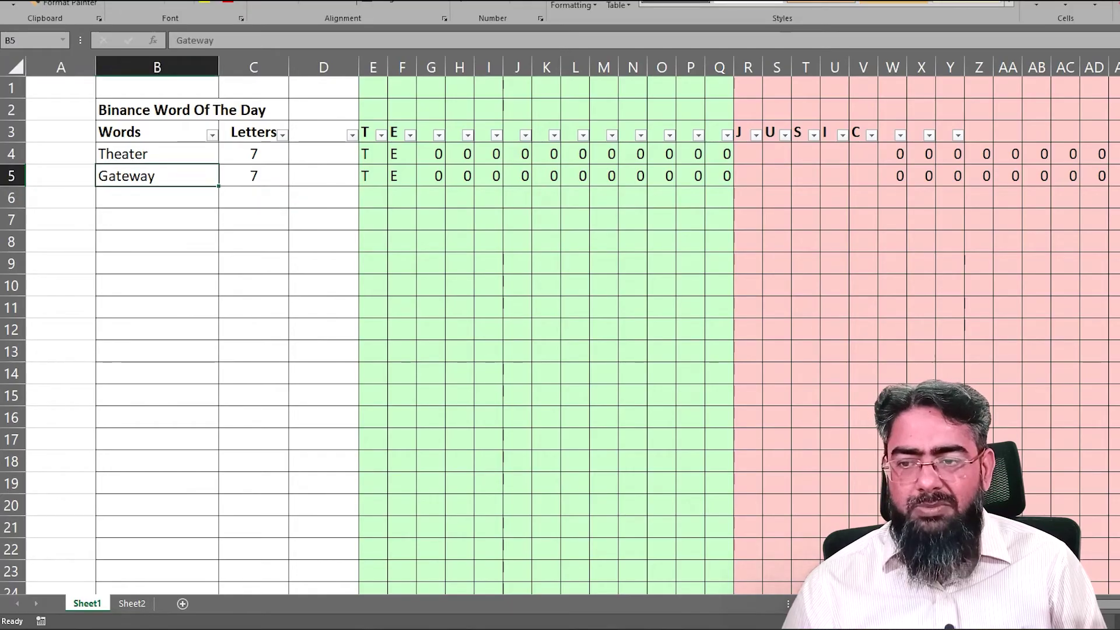
pyautogui.click(157, 153)
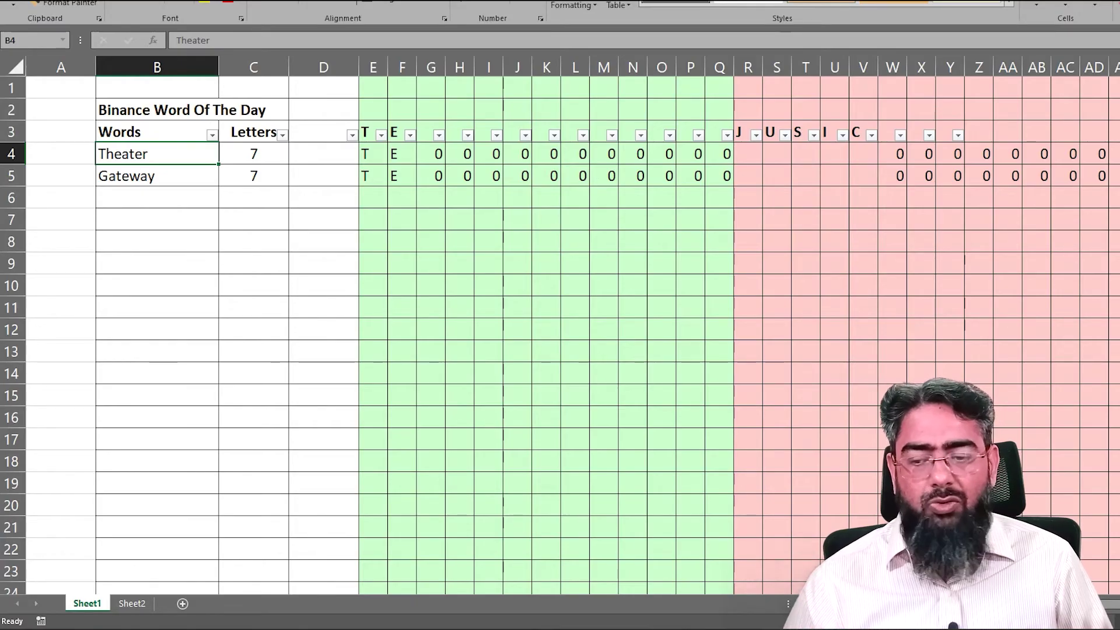
# Switch to the Binance Word of the Day game and submit GATEWAY as the second guess
pyautogui.click(256, 623)
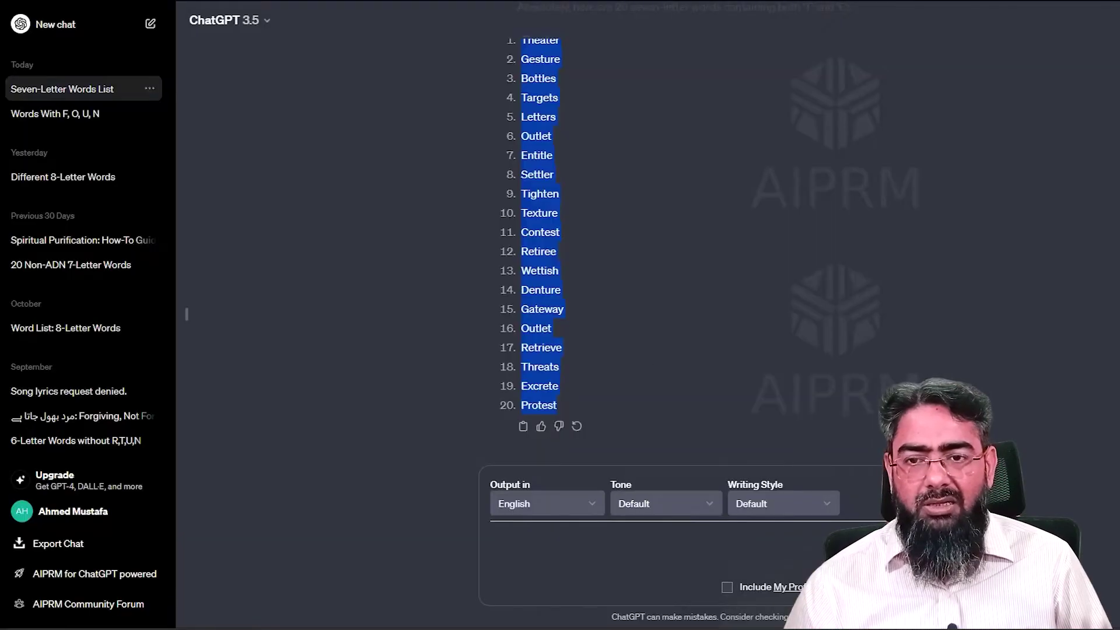
pyautogui.click(775, 118)
pyautogui.write('GATE')
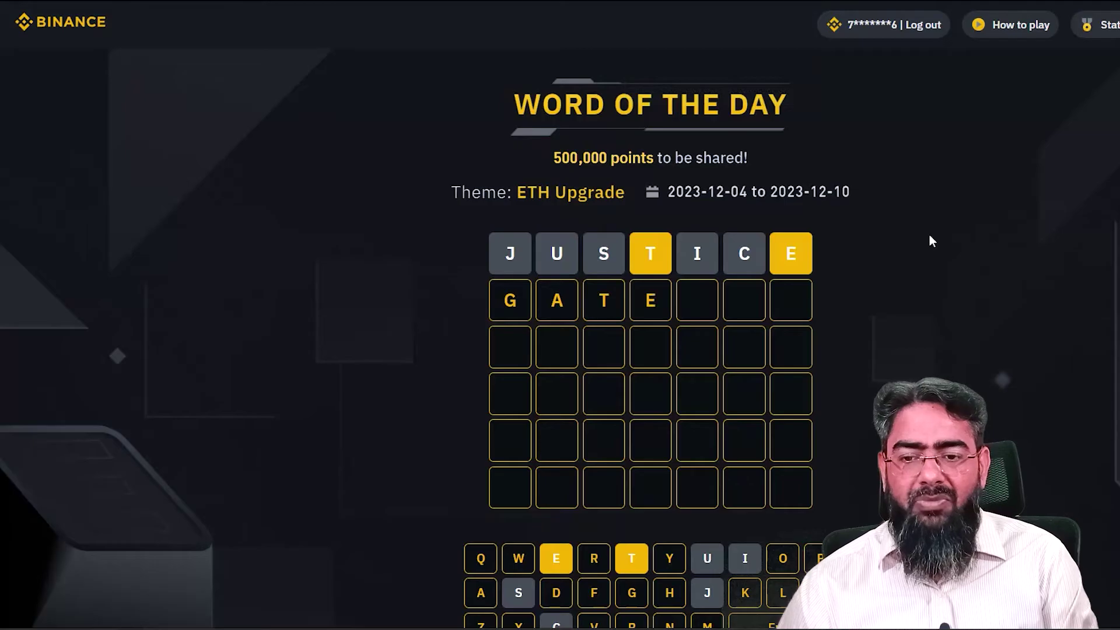
pyautogui.write('WAY')
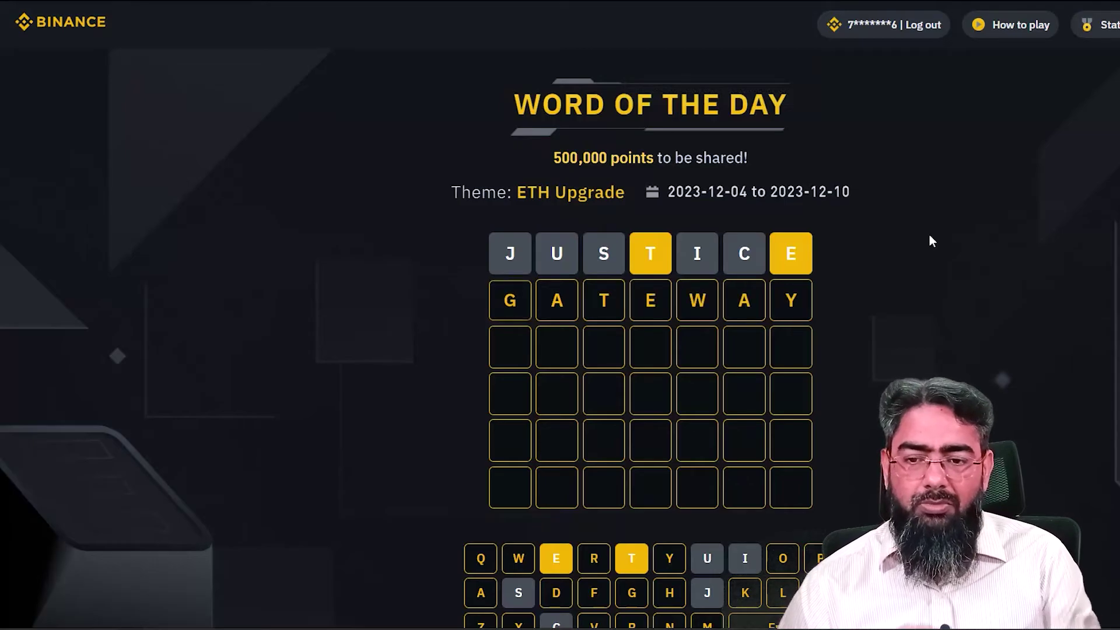
pyautogui.press('Return')
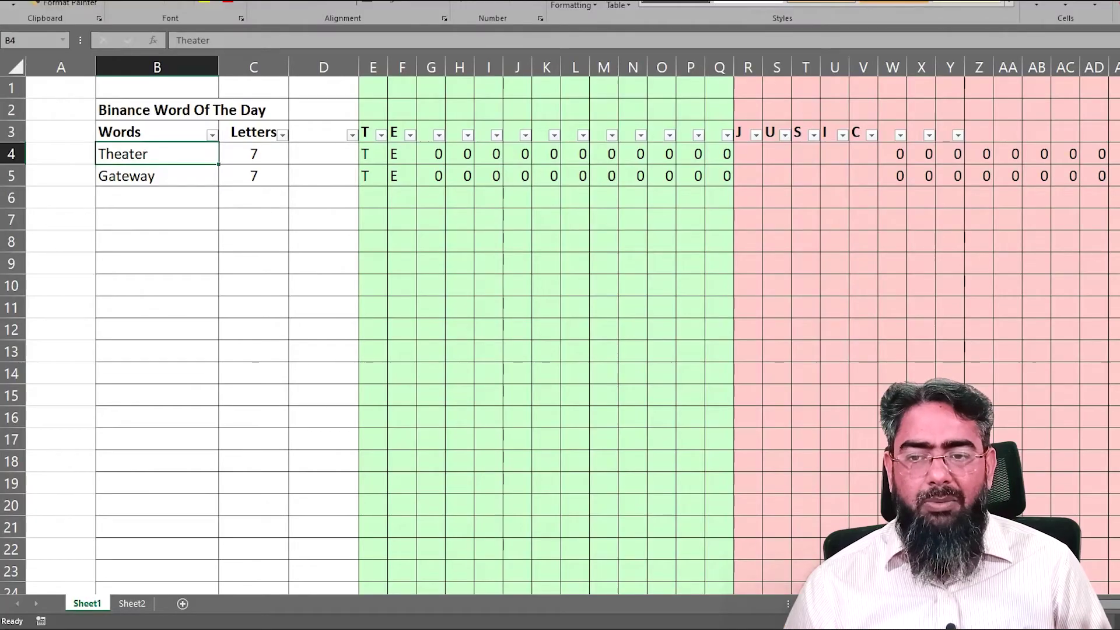
# Enter W as the third required letter in header cell G3 of the green section
pyautogui.click(429, 135)
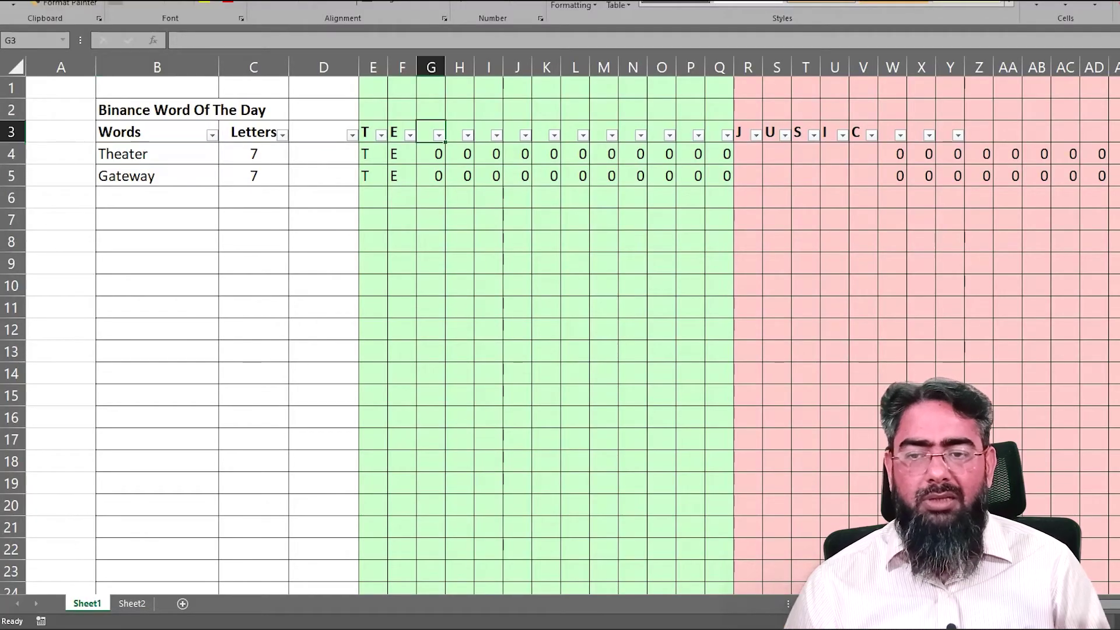
pyautogui.write('W')
pyautogui.press('Tab')
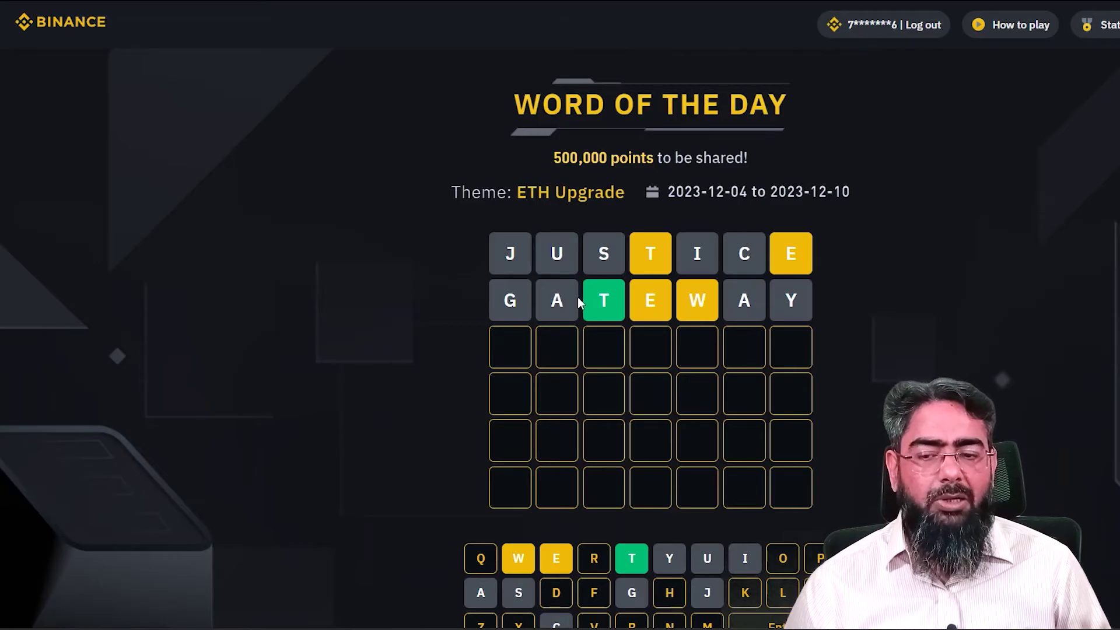
# Enter the rejected letters G, A and Y in header cells W3, X3 and Y3 of the red section
pyautogui.click(397, 627)
pyautogui.click(892, 132)
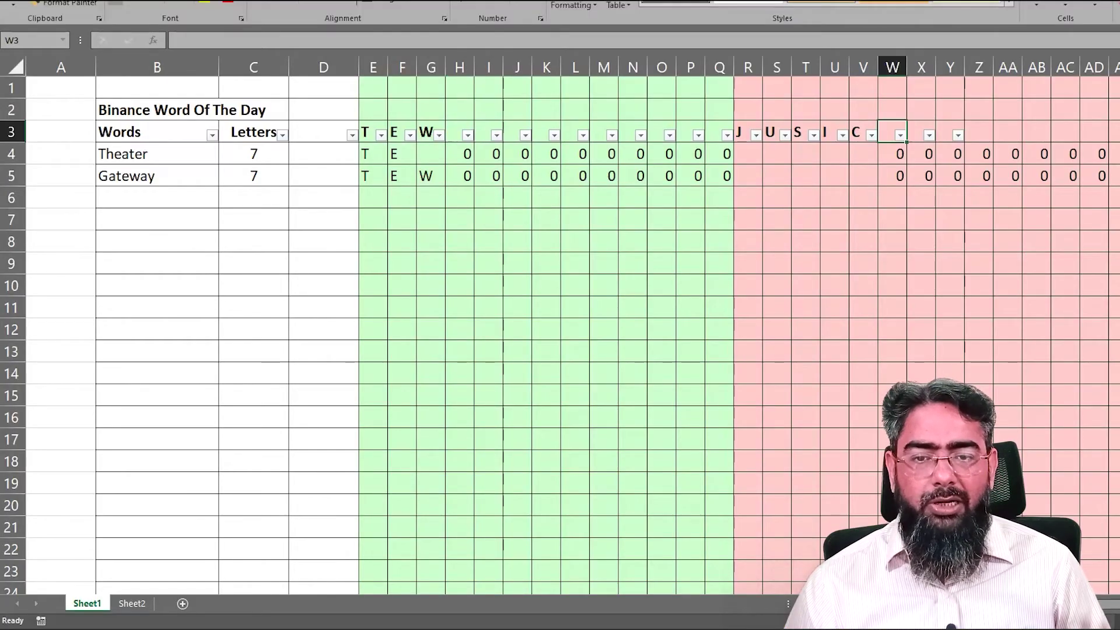
pyautogui.write('G')
pyautogui.press('Tab')
pyautogui.write('A')
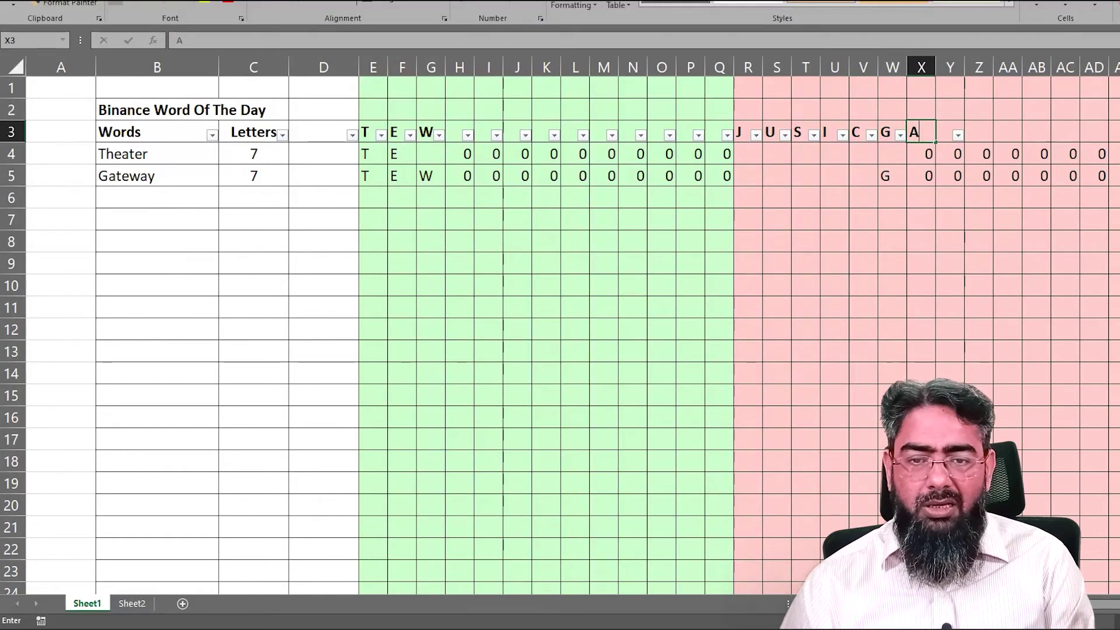
pyautogui.press('Tab')
pyautogui.write('Y')
pyautogui.press('Return')
# Clear the words Theater and Gateway from cells B4 and B5 of the Words column
pyautogui.press('Right')
pyautogui.press('Left')
pyautogui.press('Left')
pyautogui.press('Left')
pyautogui.press('Left')
pyautogui.press('Left')
pyautogui.press('Right')
pyautogui.press('Right')
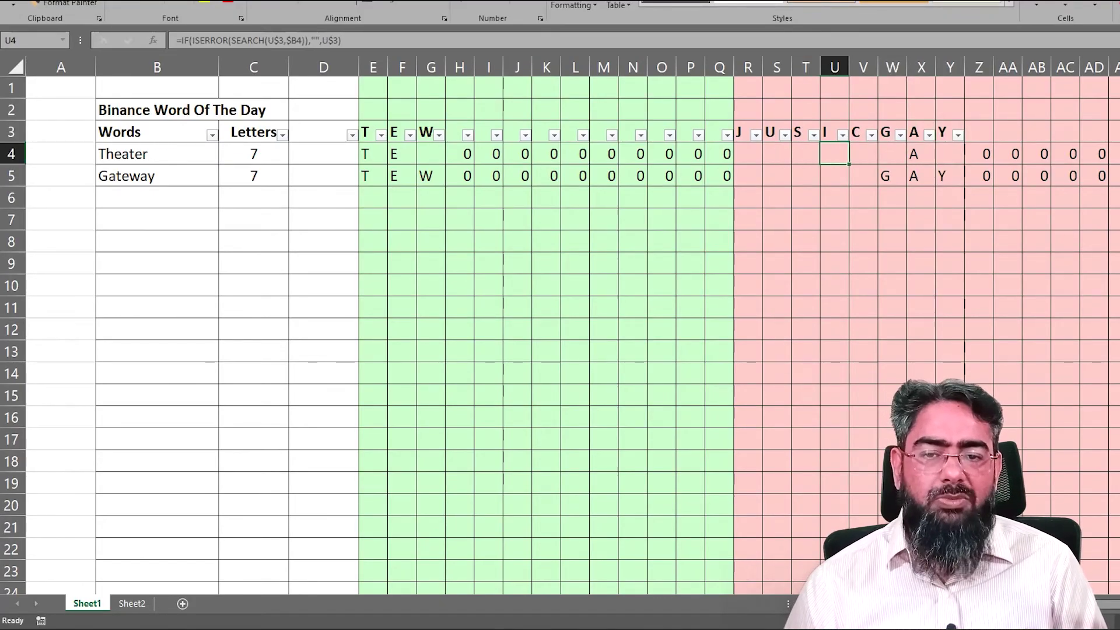
pyautogui.press('Left')
pyautogui.press('Left')
pyautogui.press('Left')
pyautogui.press('Left')
pyautogui.press('Left')
pyautogui.press('Left')
pyautogui.press('Left')
pyautogui.press('Left')
pyautogui.press('Left')
pyautogui.press('Left')
pyautogui.press('Left')
pyautogui.press('Left')
pyautogui.press('Left')
pyautogui.press('Left')
pyautogui.press('Left')
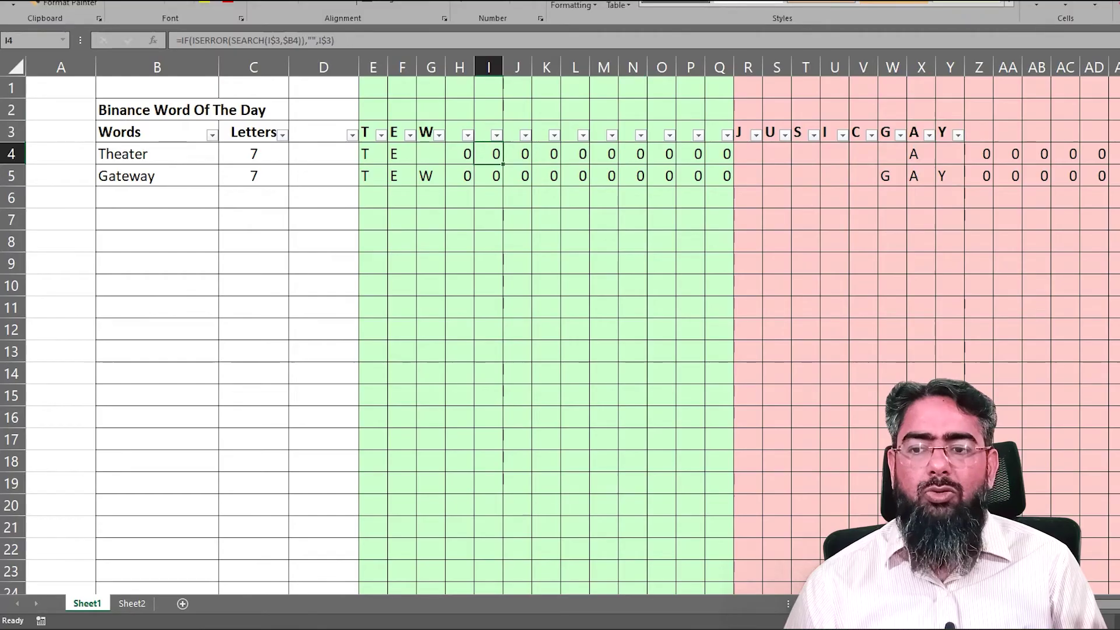
pyautogui.press('Left')
pyautogui.press('Left')
pyautogui.press('Left')
pyautogui.press('Left')
pyautogui.press('Left')
pyautogui.press('Right')
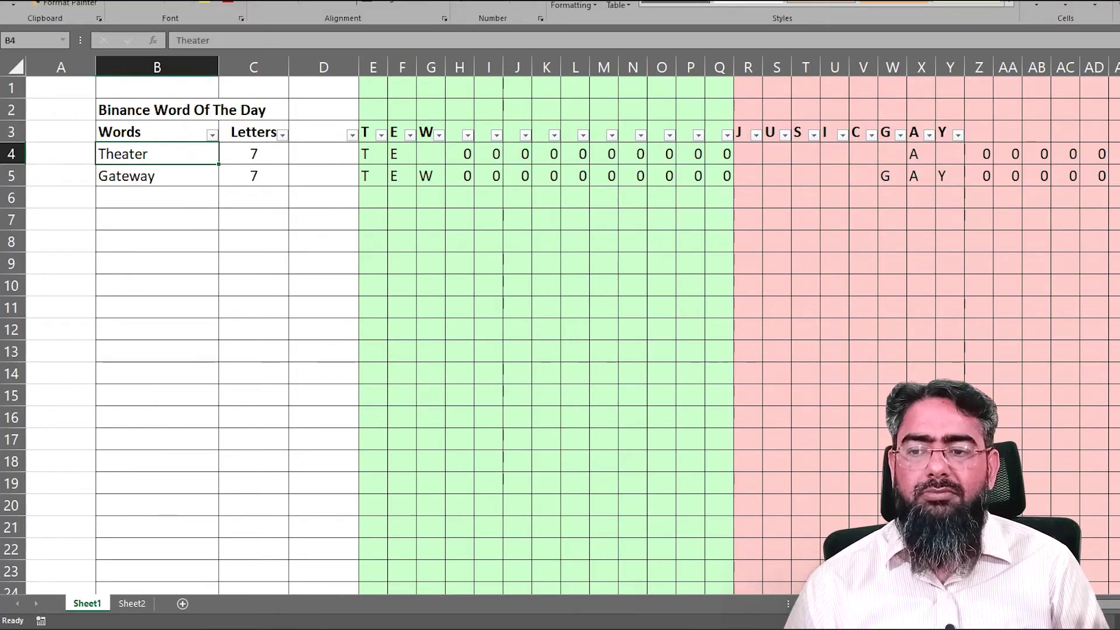
pyautogui.hotkey('shift', 'Down')
pyautogui.press('Delete')
pyautogui.hotkey('shift', 'Up')
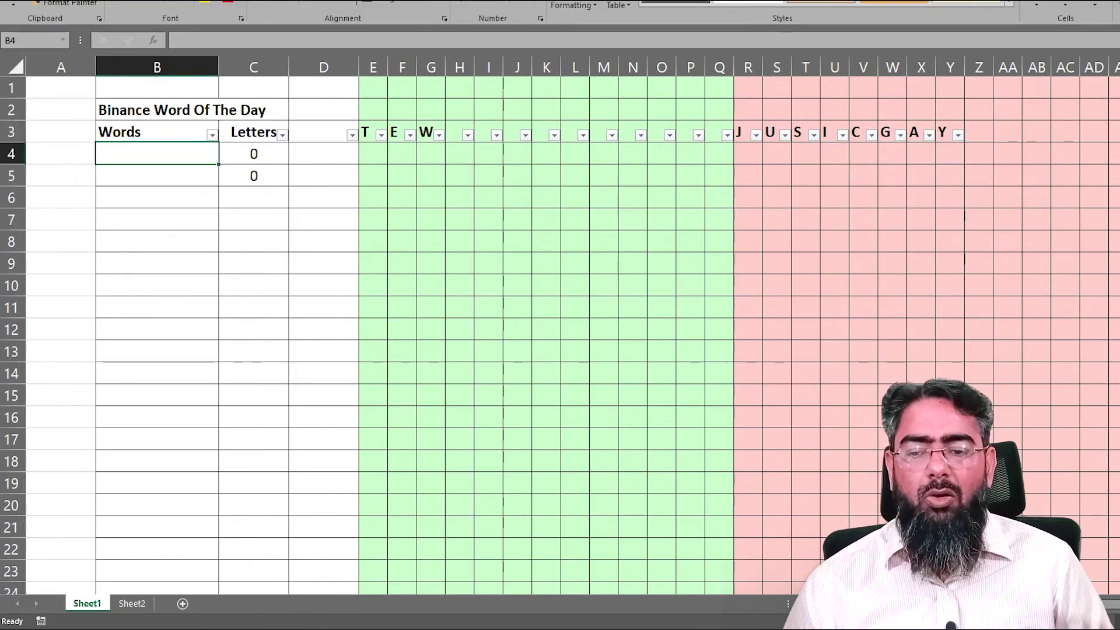
# Switch to ChatGPT and copy the earlier prompt "20 different 7-Letter words containing T, E" into the message box
pyautogui.click(290, 571)
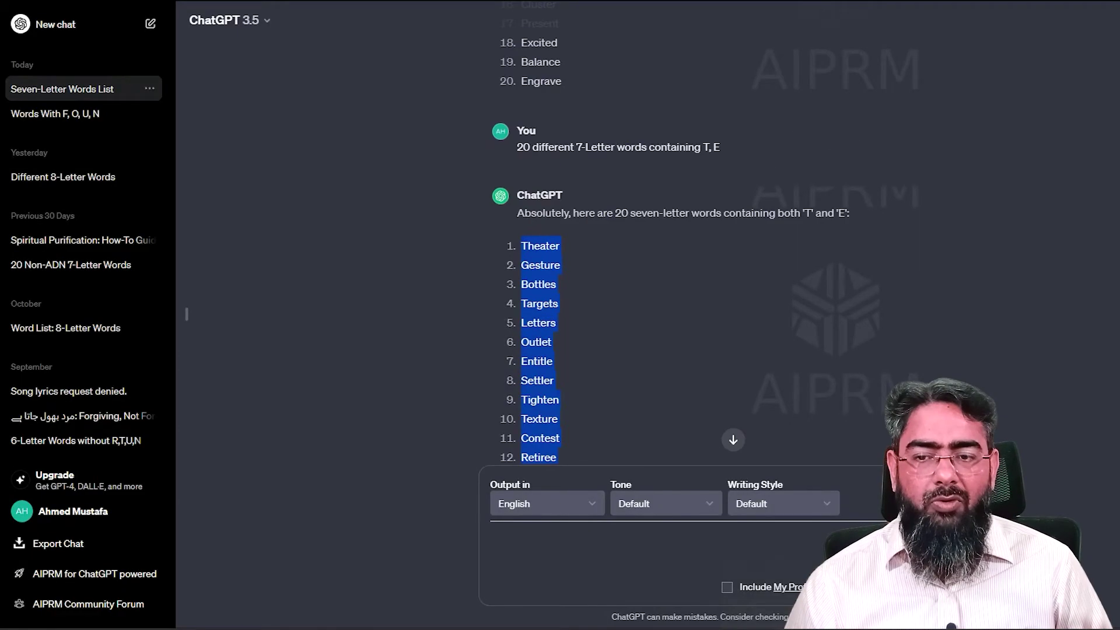
pyautogui.moveTo(516, 147); pyautogui.dragTo(735, 165)
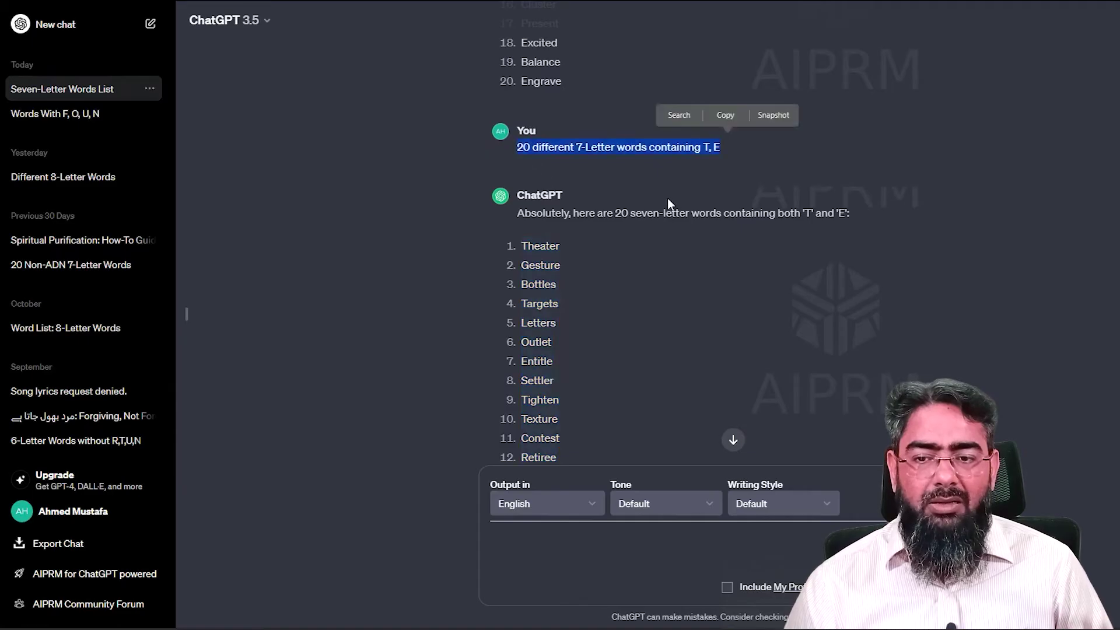
pyautogui.rightClick(676, 148)
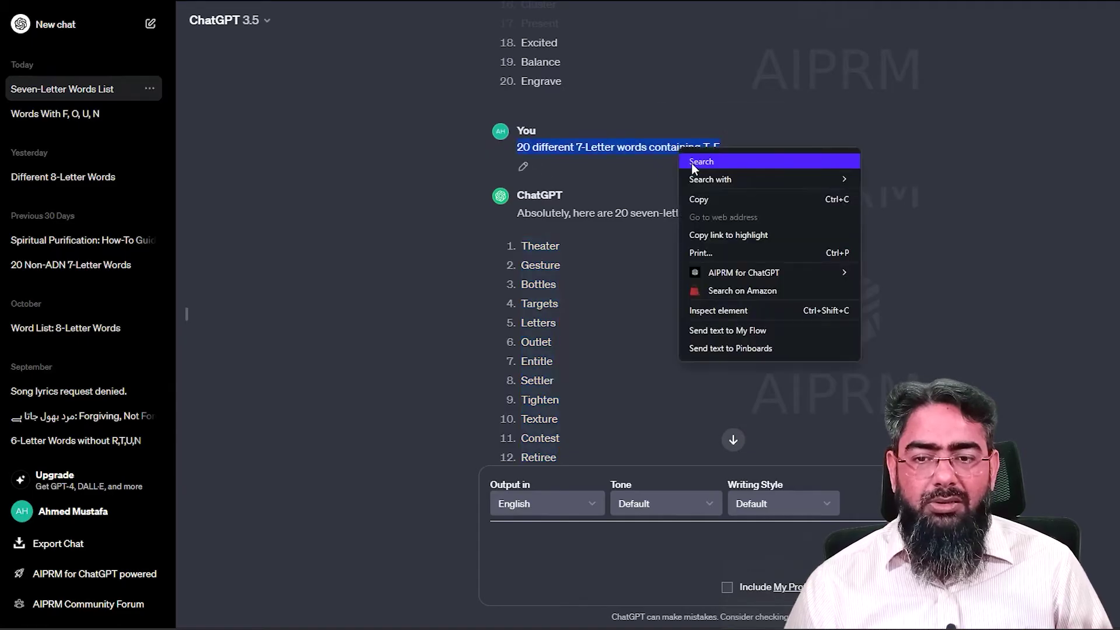
pyautogui.click(710, 198)
pyautogui.rightClick(577, 539)
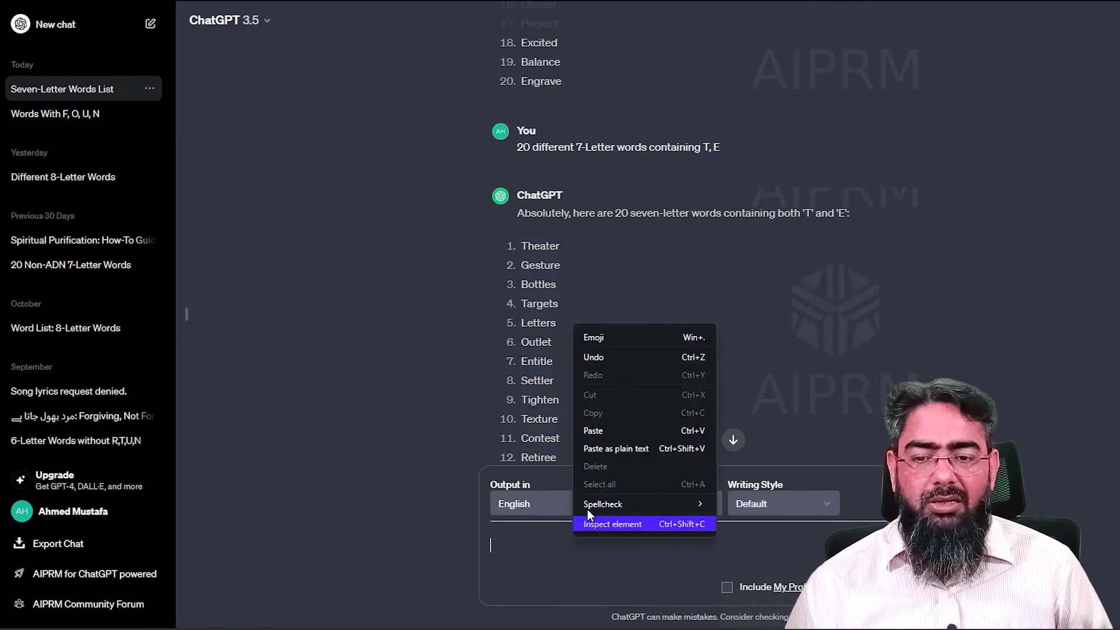
pyautogui.click(592, 426)
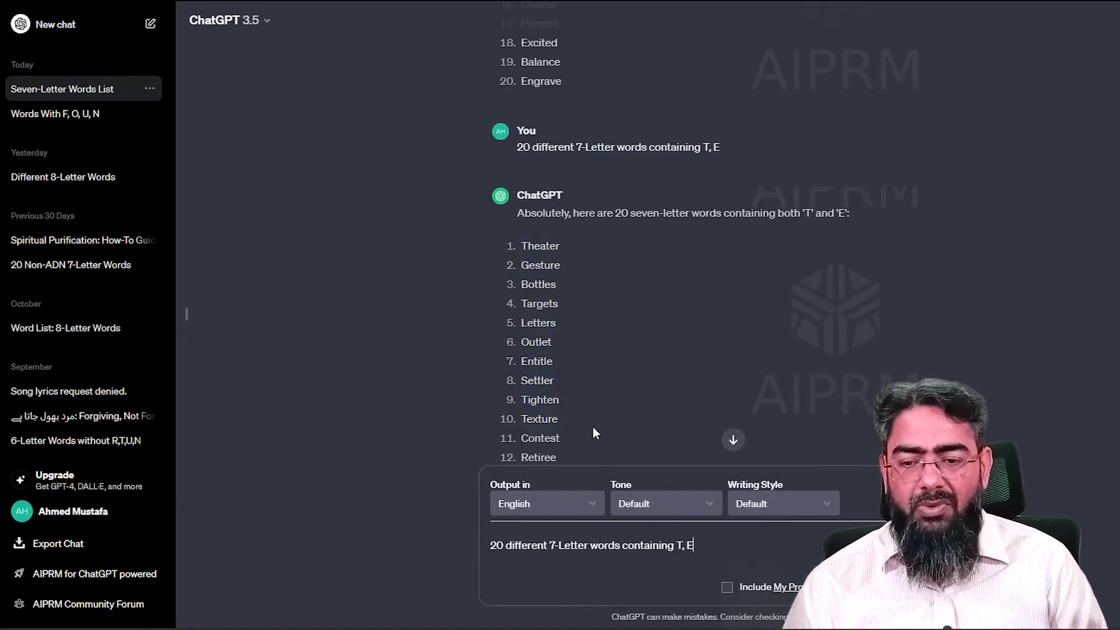
# Extend the prompt to "20 different 7-Letter words containing T, E and W" and send it
pyautogui.write(', W')
pyautogui.press('BackSpace')
pyautogui.press('BackSpace')
pyautogui.press('BackSpace')
pyautogui.write('and W')
pyautogui.press('Return')
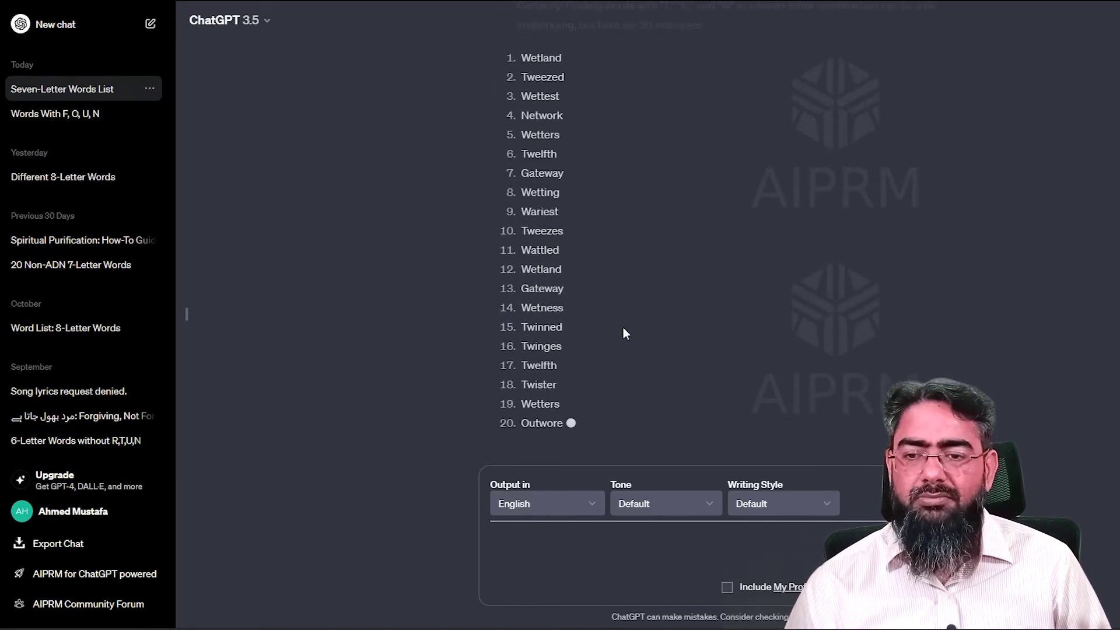
# Copy the full numbered list of 20 seven-letter words from ChatGPT's latest answer
pyautogui.scroll(3, 623, 328)
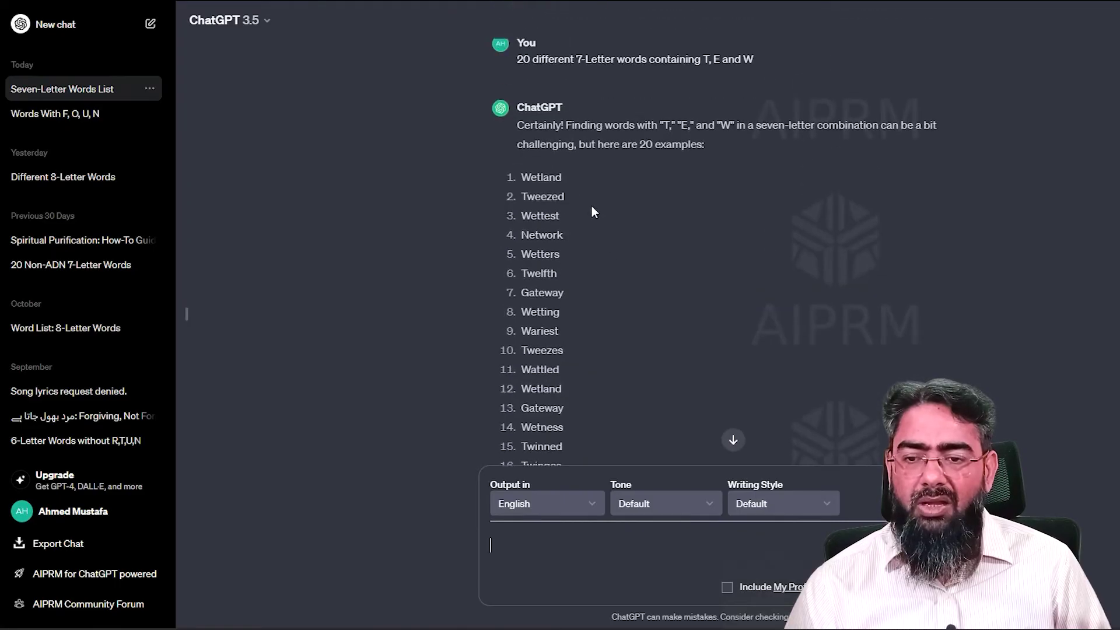
pyautogui.moveTo(518, 176); pyautogui.dragTo(573, 403)
pyautogui.rightClick(542, 208)
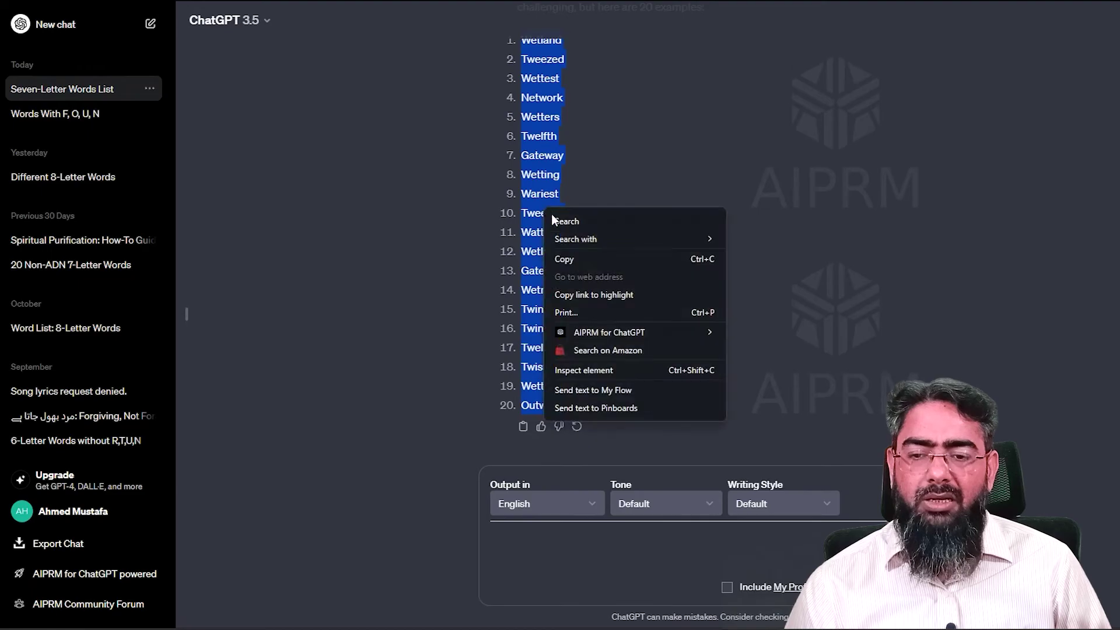
pyautogui.click(581, 259)
# Switch to Excel and paste the copied words into the Words column starting at cell B4
pyautogui.hotkey('alt', 'Tab')
pyautogui.rightClick(169, 153)
pyautogui.click(203, 215)
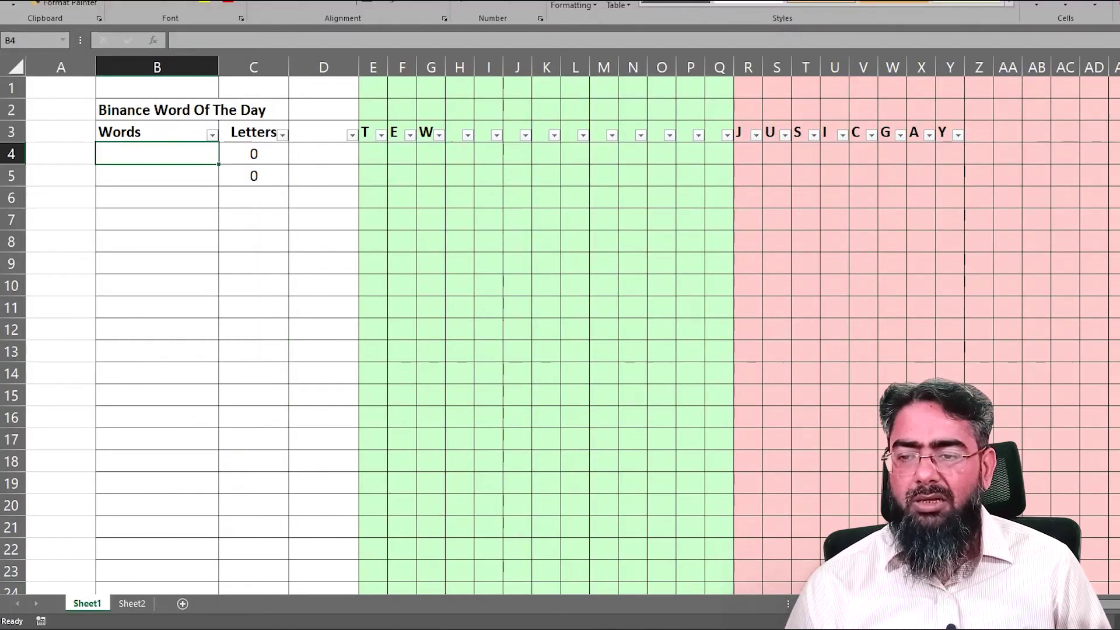
pyautogui.rightClick(169, 152)
pyautogui.click(220, 214)
pyautogui.click(226, 221)
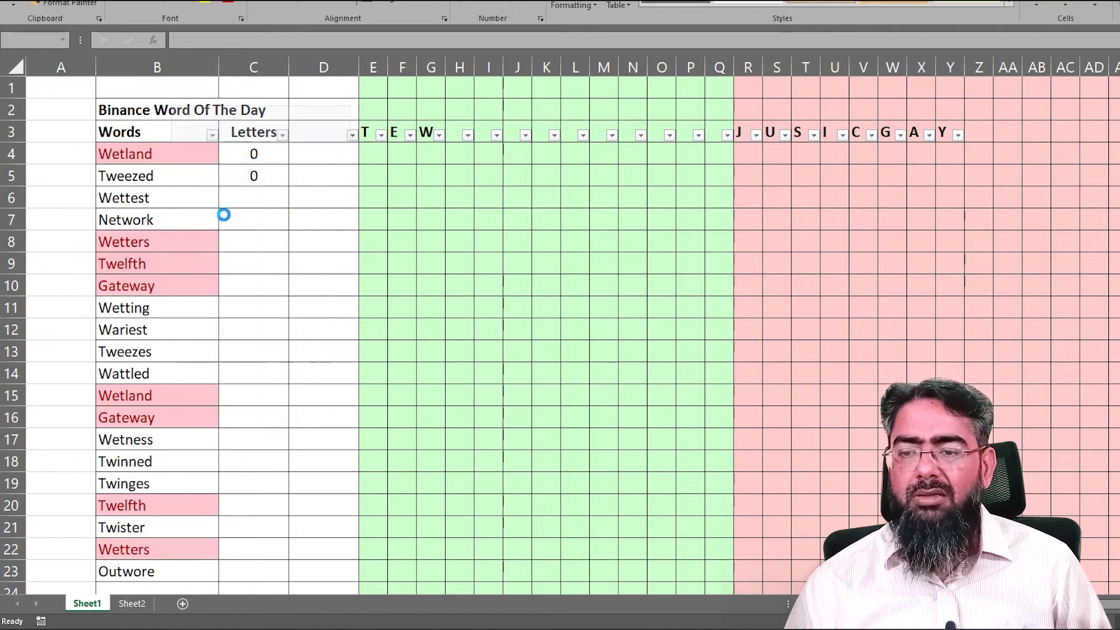
# Delete the duplicate word Wetters in cell B22, shifting the cells below up
pyautogui.click(180, 289)
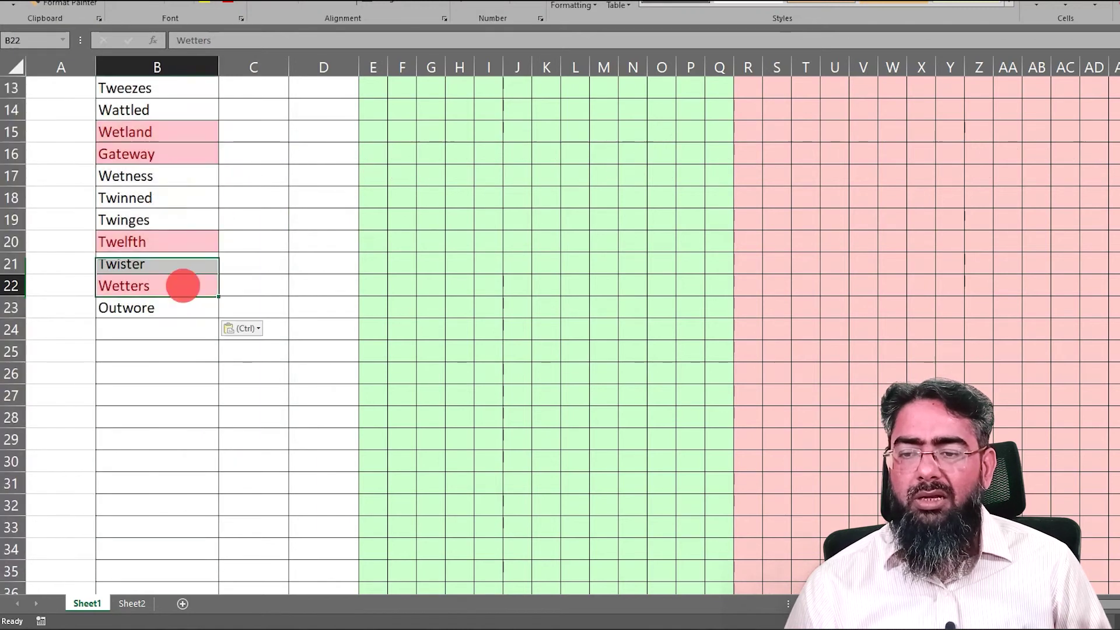
pyautogui.rightClick(219, 296)
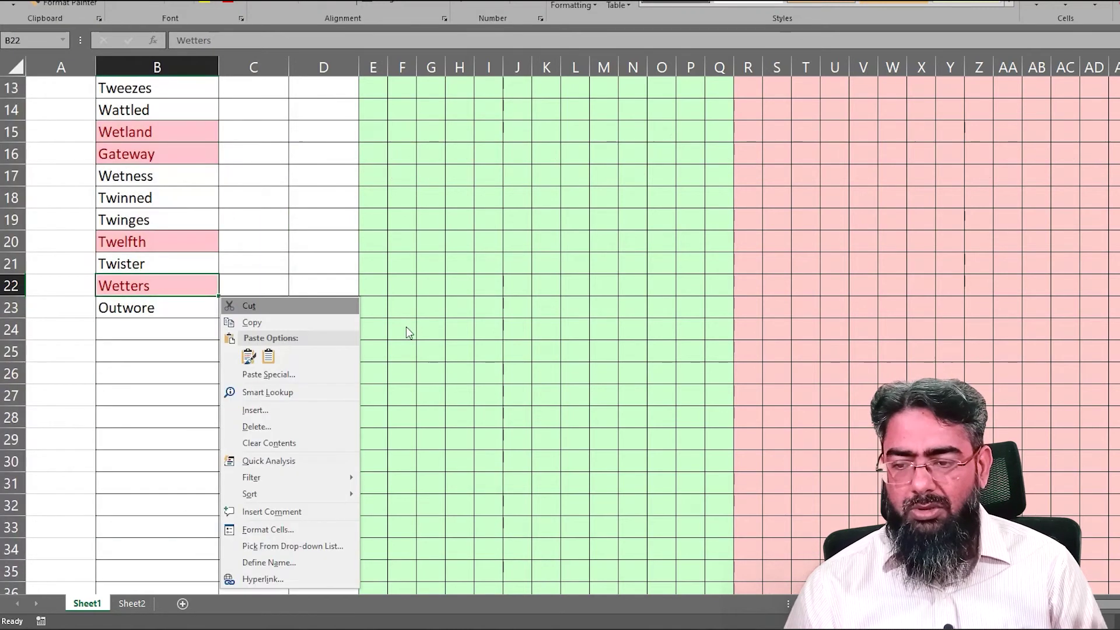
pyautogui.press('Escape')
pyautogui.rightClick(180, 289)
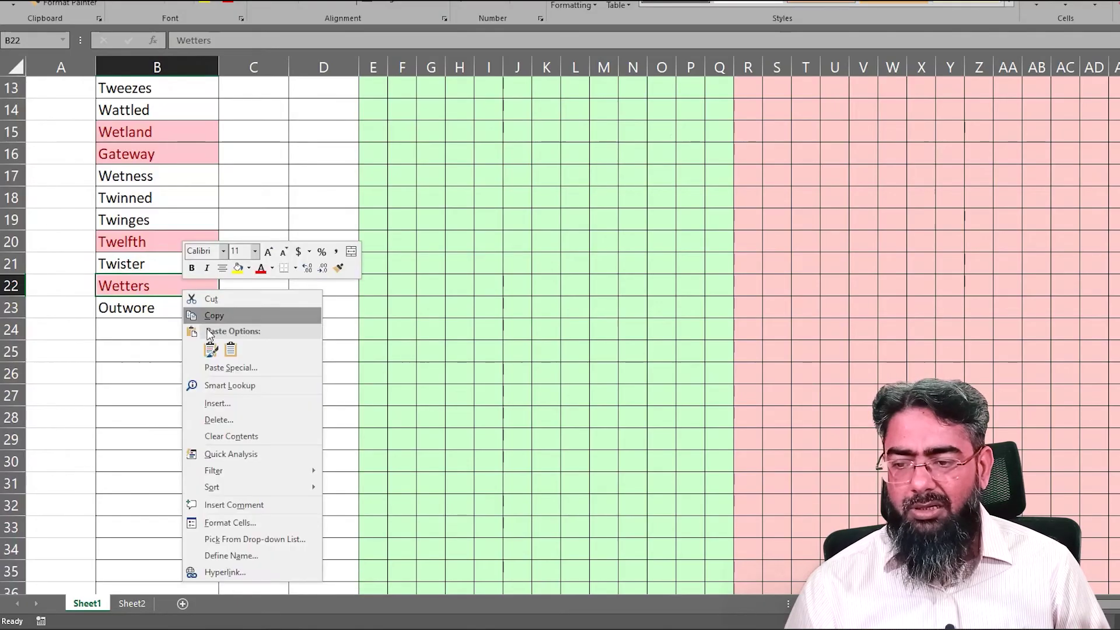
pyautogui.click(234, 417)
pyautogui.click(211, 422)
pyautogui.click(216, 458)
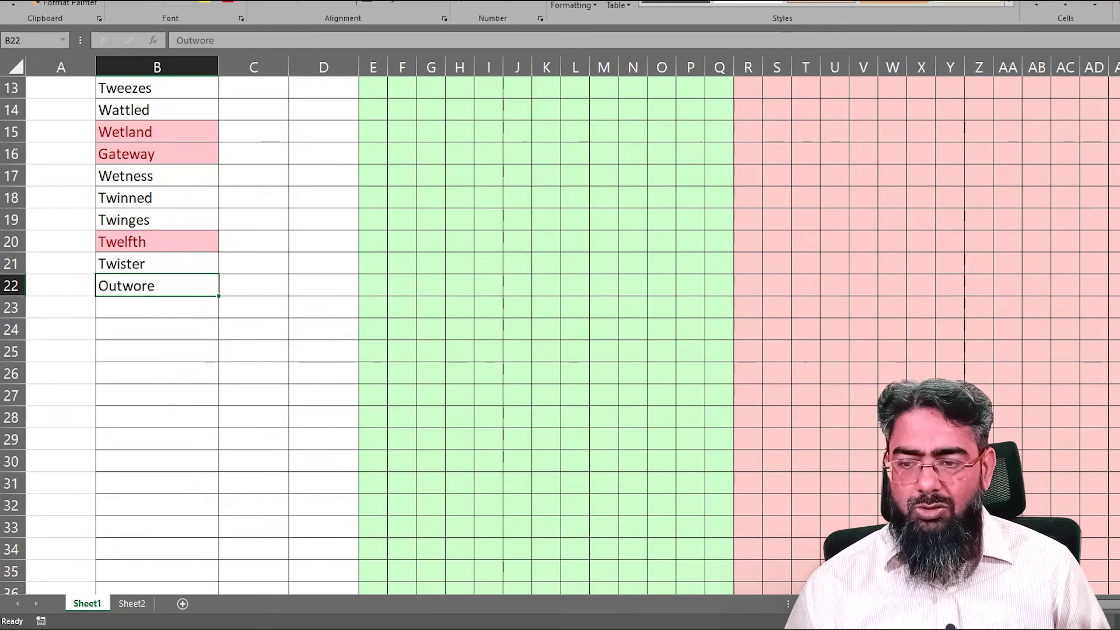
# Delete the duplicates Twelfth, Gateway and Wetland in cells B20, B16 and B15 the same way, shifting cells up
pyautogui.click(157, 242)
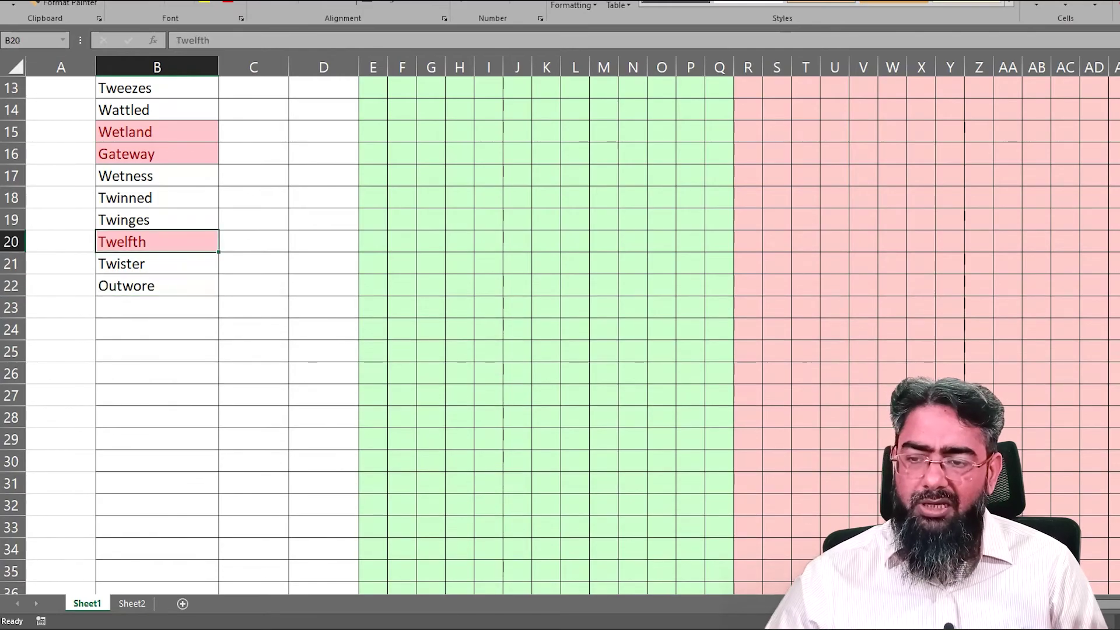
pyautogui.hotkey('shift', 'space')
pyautogui.hotkey('ctrl', '-')
pyautogui.press('Up')
pyautogui.press('Up')
pyautogui.press('Up')
pyautogui.press('Up')
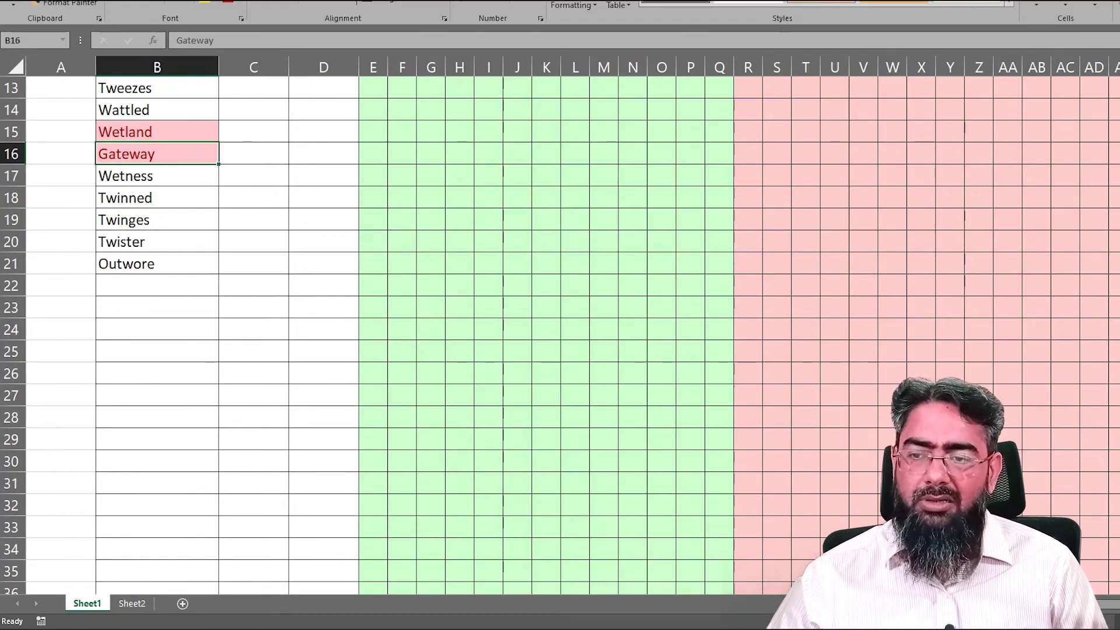
pyautogui.hotkey('ctrl', 'z')
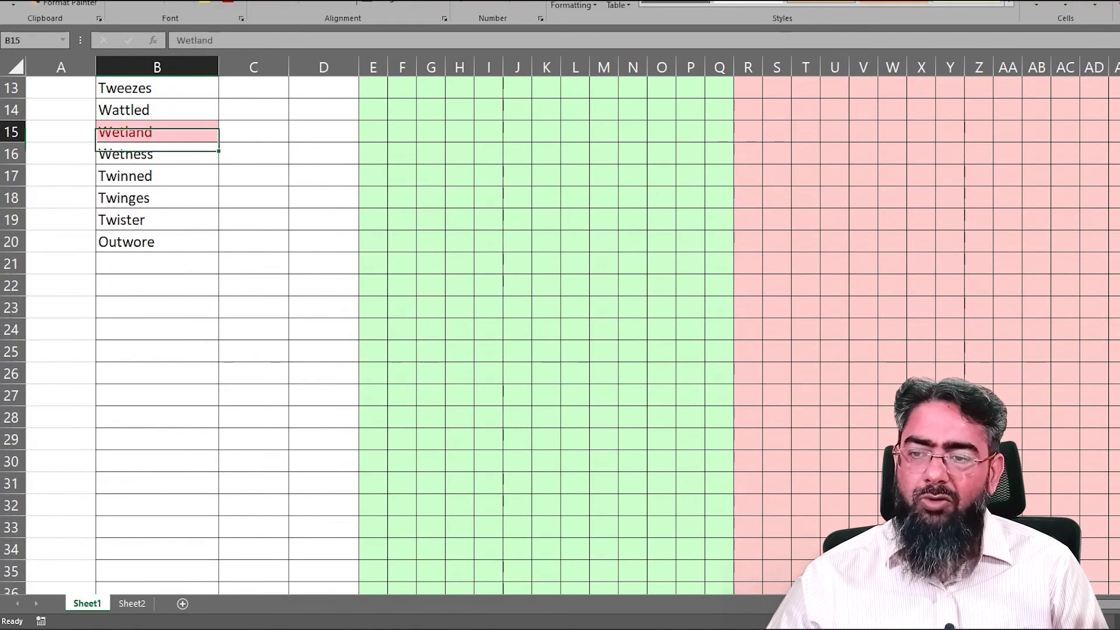
pyautogui.hotkey('ctrl', 'z')
pyautogui.scroll(4, 373, 327)
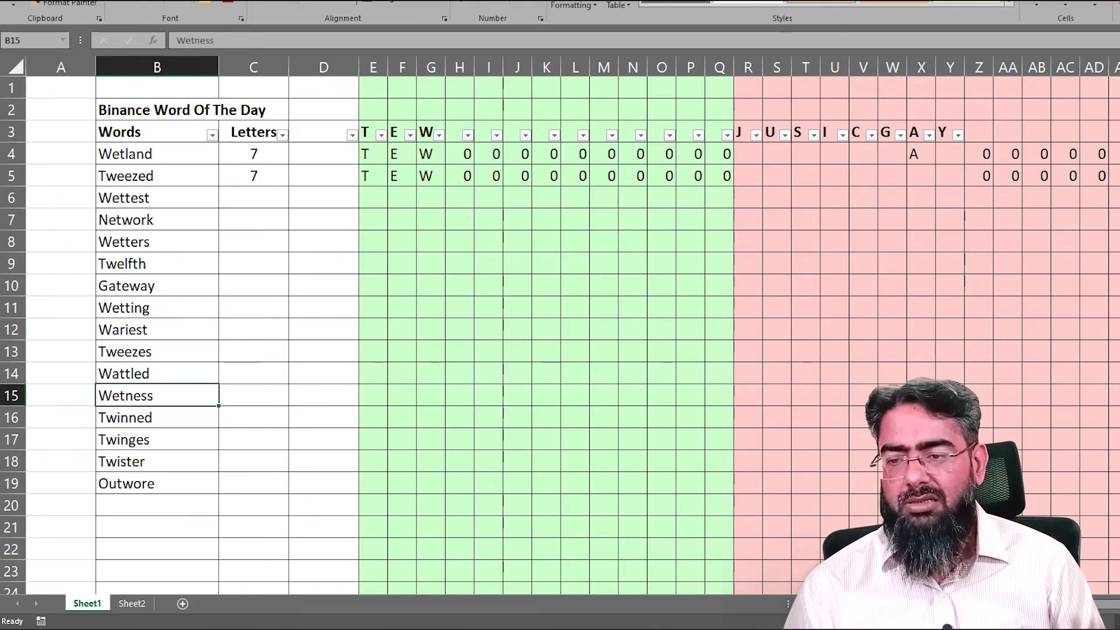
# Fill the row 5 letter-count and letter-check formulas down to row 19, from column C across the green and red sections
pyautogui.press('Tab')
pyautogui.press('Return')
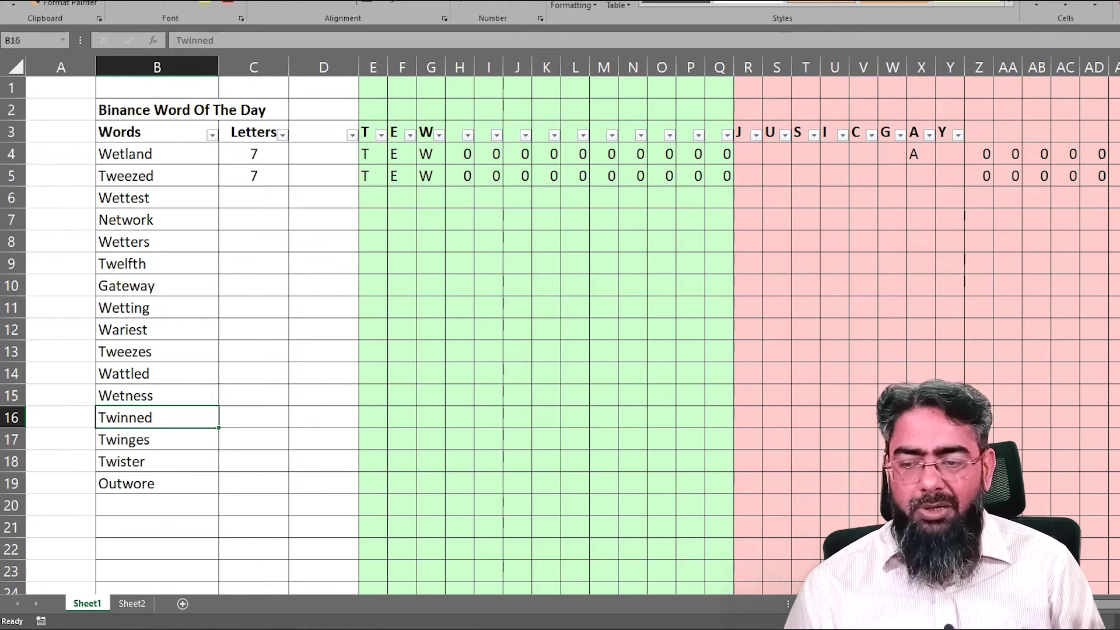
pyautogui.click(157, 483)
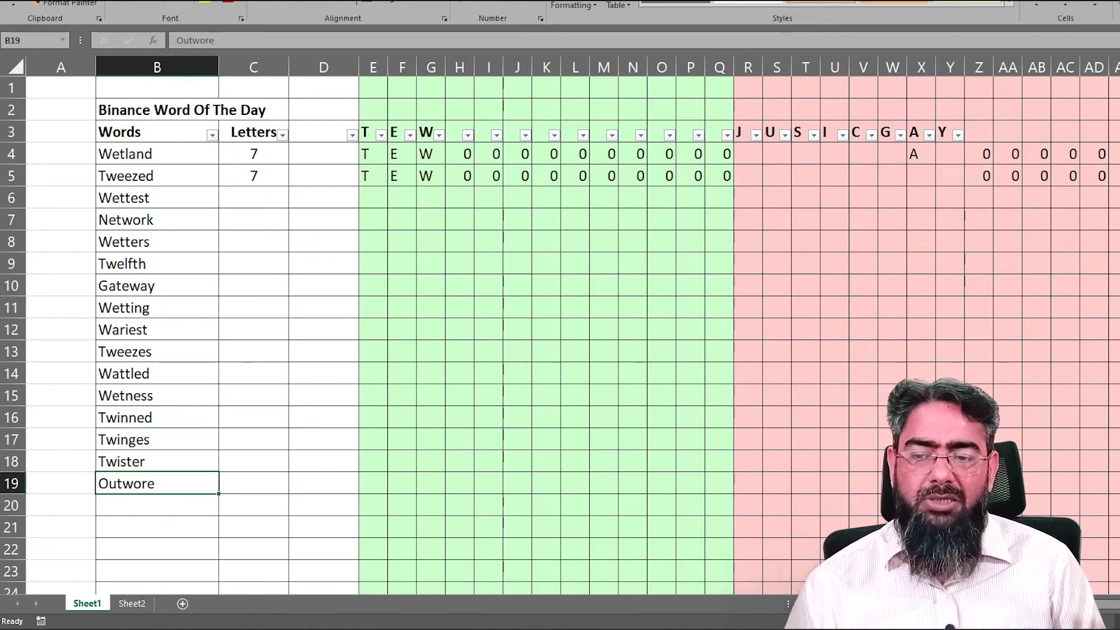
pyautogui.press('Tab')
pyautogui.hotkey('shift', 'Right')
pyautogui.hotkey('shift', 'Right')
pyautogui.hotkey('shift', 'Right')
pyautogui.hotkey('shift', 'Right')
pyautogui.hotkey('shift', 'Right')
pyautogui.hotkey('shift', 'Right')
pyautogui.hotkey('shift', 'Right')
pyautogui.hotkey('shift', 'Right')
pyautogui.hotkey('shift', 'Right')
pyautogui.hotkey('shift', 'Right')
pyautogui.hotkey('shift', 'Right')
pyautogui.hotkey('shift', 'Right')
pyautogui.hotkey('shift', 'Right')
pyautogui.hotkey('shift', 'Right')
pyautogui.hotkey('shift', 'Right')
pyautogui.hotkey('shift', 'Right')
pyautogui.hotkey('shift', 'Right')
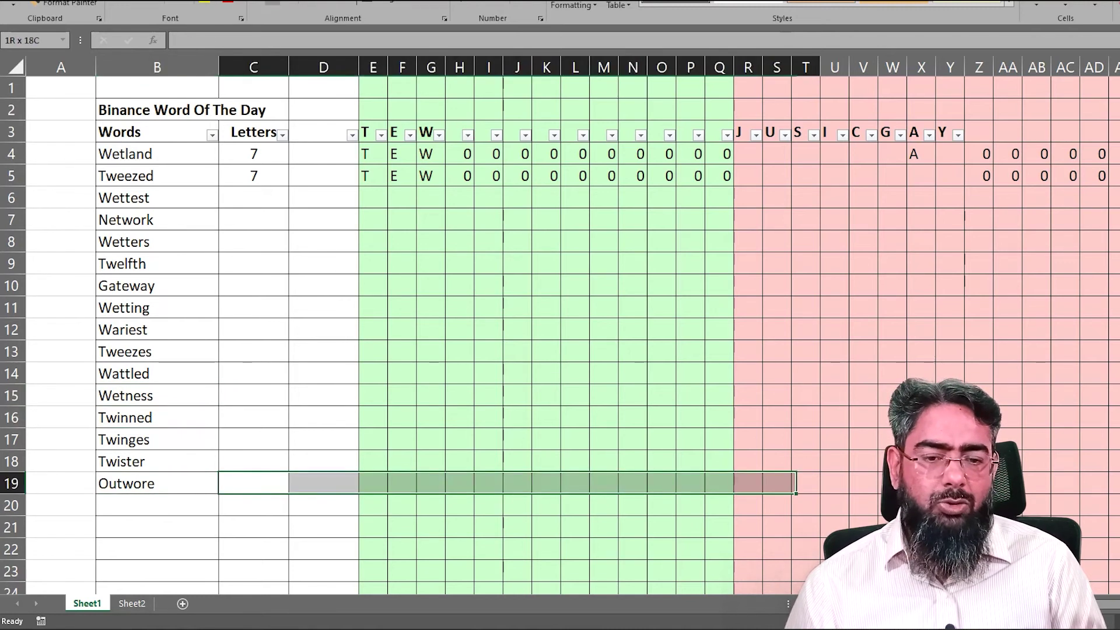
pyautogui.hotkey('shift', 'Right')
pyautogui.hotkey('shift', 'Right')
pyautogui.hotkey('shift', 'Right')
pyautogui.hotkey('shift', 'Right')
pyautogui.hotkey('shift', 'Right')
pyautogui.hotkey('shift', 'Right')
pyautogui.hotkey('shift', 'Right')
pyautogui.hotkey('shift', 'Right')
pyautogui.hotkey('shift', 'Right')
pyautogui.hotkey('shift', 'Right')
pyautogui.hotkey('shift', 'Right')
pyautogui.hotkey('shift', 'Up')
pyautogui.hotkey('shift', 'Up')
pyautogui.hotkey('shift', 'Up')
pyautogui.hotkey('shift', 'Up')
pyautogui.hotkey('shift', 'Up')
pyautogui.hotkey('shift', 'Up')
pyautogui.hotkey('shift', 'Up')
pyautogui.hotkey('shift', 'Up')
pyautogui.hotkey('shift', 'Up')
pyautogui.hotkey('shift', 'Up')
pyautogui.hotkey('shift', 'Up')
pyautogui.hotkey('shift', 'Up')
pyautogui.hotkey('shift', 'Up')
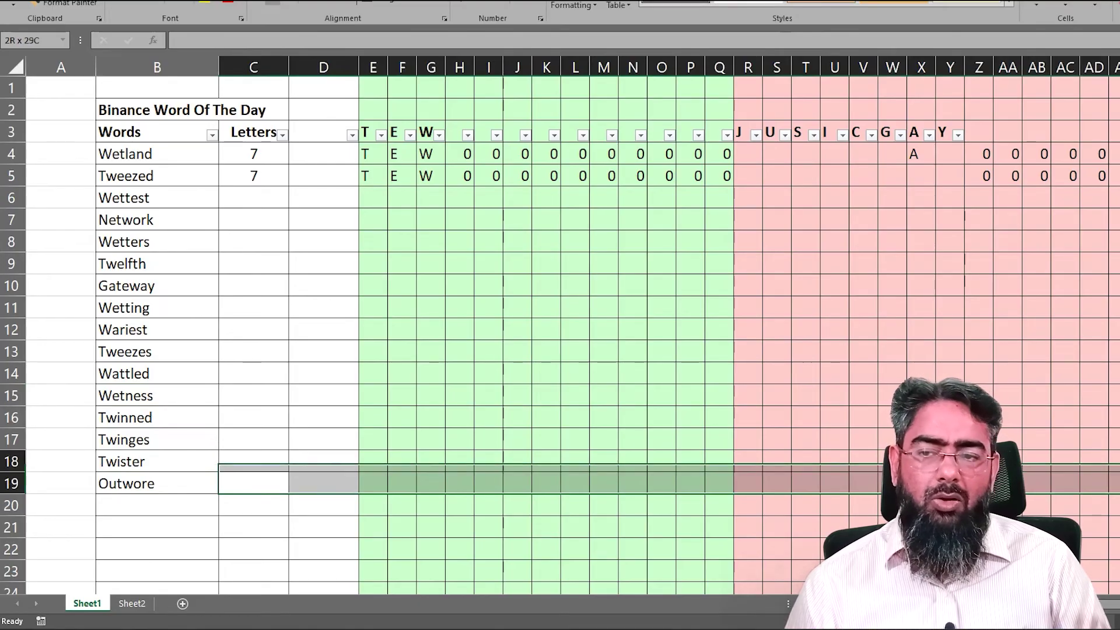
pyautogui.hotkey('shift', 'Up')
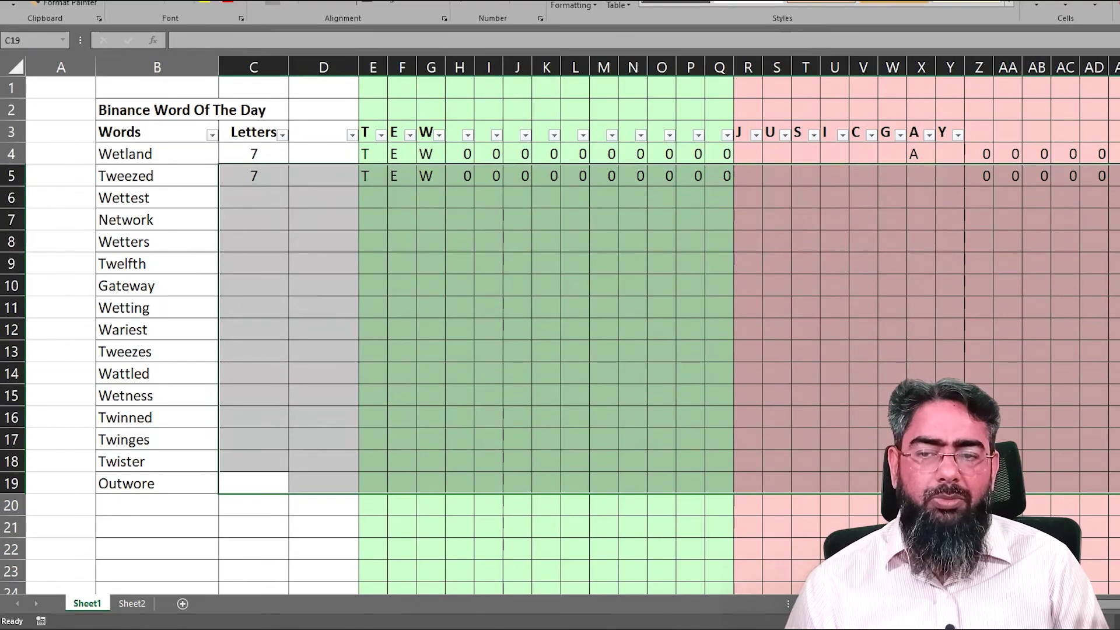
pyautogui.hotkey('ctrl', 'd')
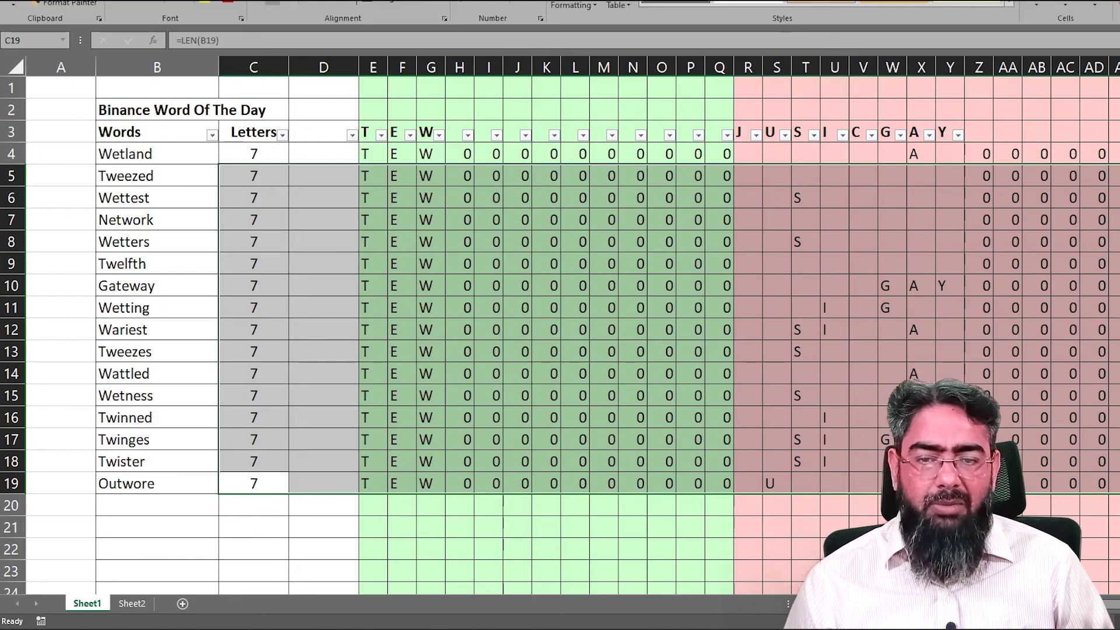
# Delete the entire row of Wetland, which contains the rejected letter A
pyautogui.click(920, 154)
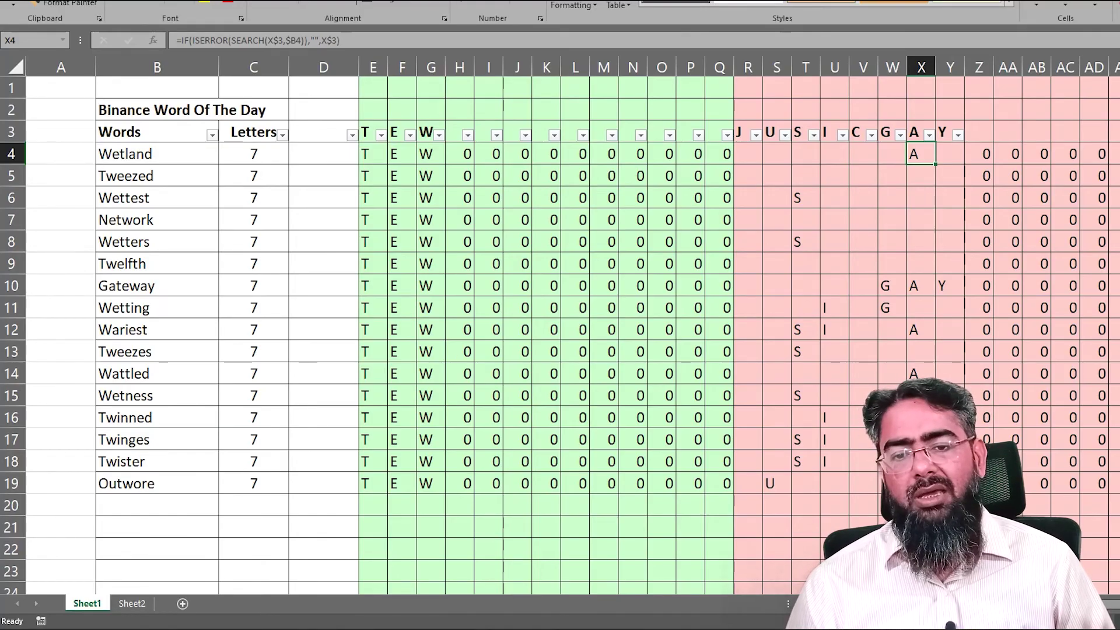
pyautogui.rightClick(917, 153)
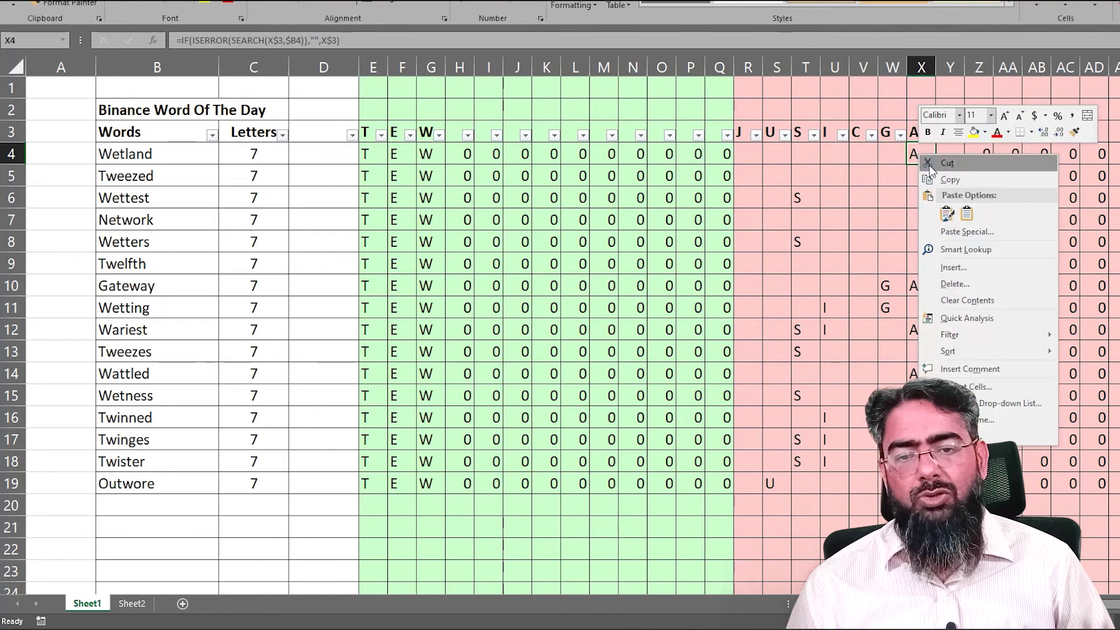
pyautogui.click(964, 283)
pyautogui.click(942, 283)
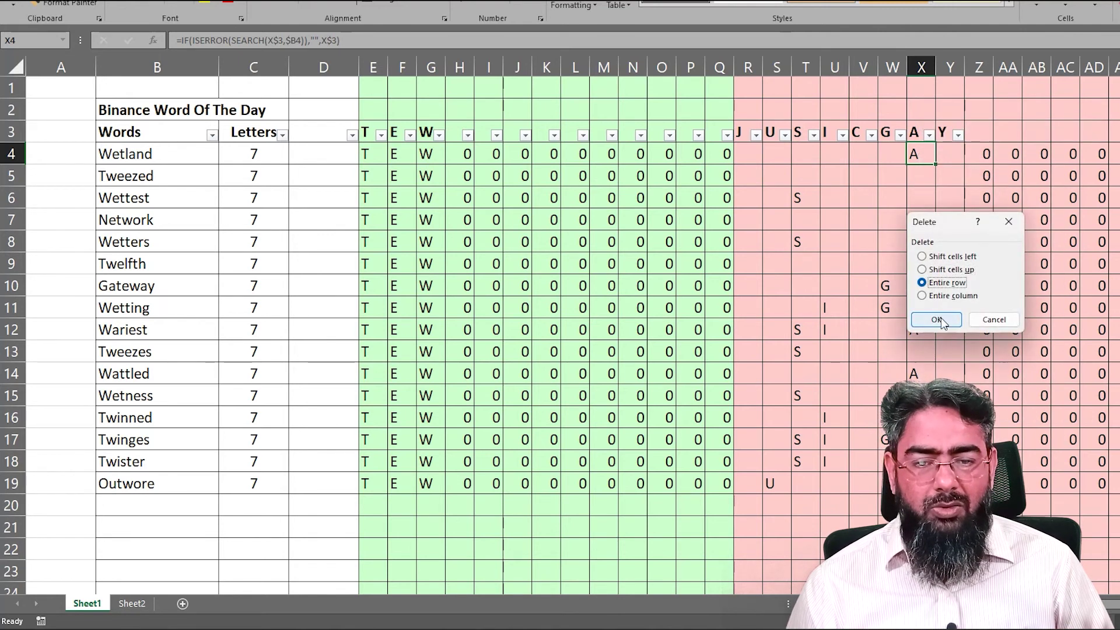
pyautogui.click(936, 320)
# Delete the entire rows of Wettest, Wetters and Gateway, which contain rejected letters
pyautogui.click(805, 176)
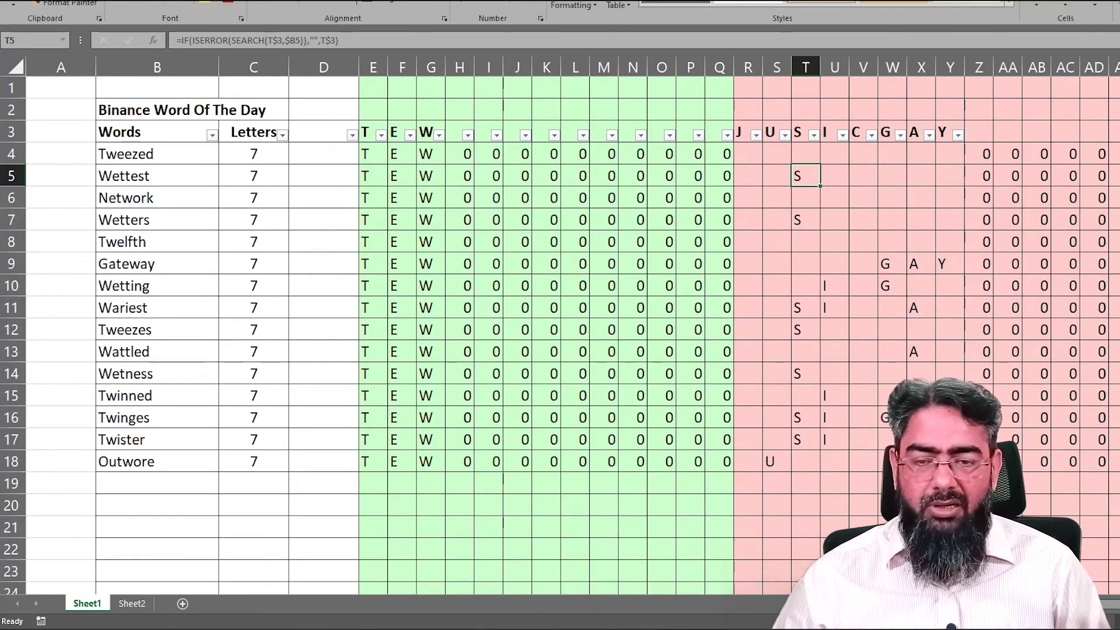
pyautogui.press('F4')
pyautogui.press('Down')
pyautogui.press('F4')
pyautogui.press('Down')
pyautogui.press('F4')
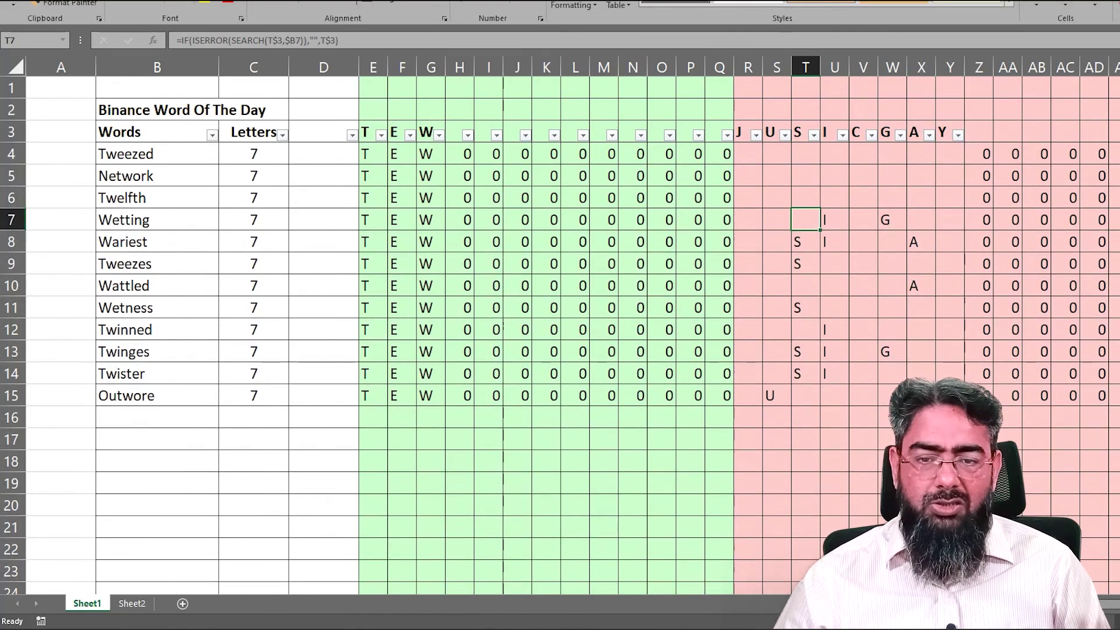
# Delete the entire rows of Wetting, Wariest, Tweezes, Wattled, Wetness, Twinned, Twinges, Twister and Outwore, which contain rejected letters
pyautogui.press('F4')
pyautogui.press('F4')
pyautogui.press('F4')
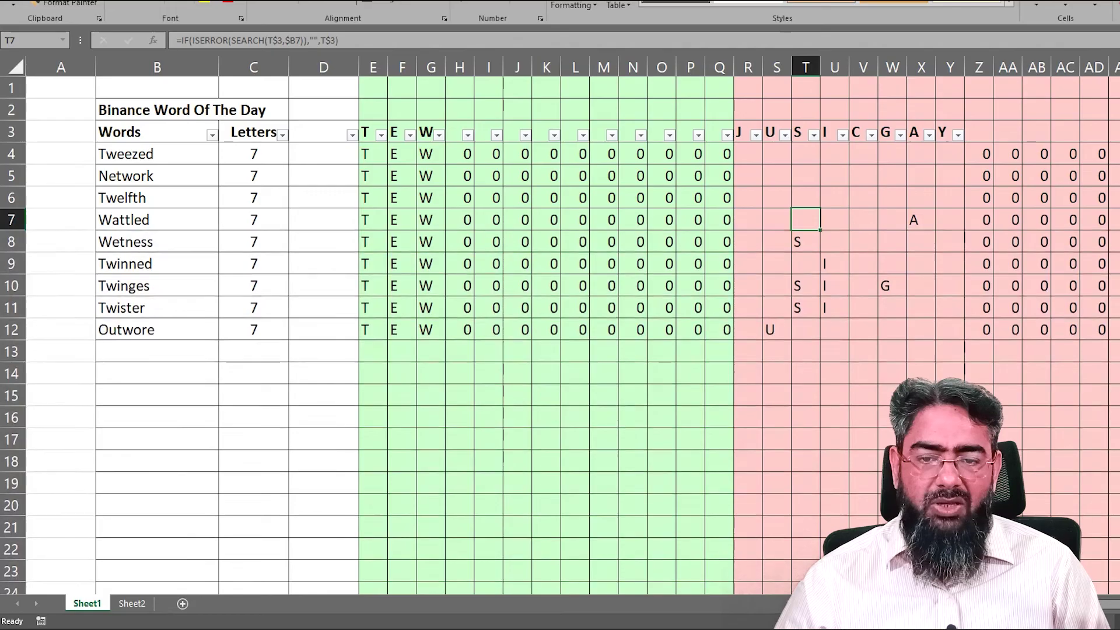
pyautogui.press('F4')
pyautogui.press('F4')
pyautogui.press('F4')
pyautogui.press('F4')
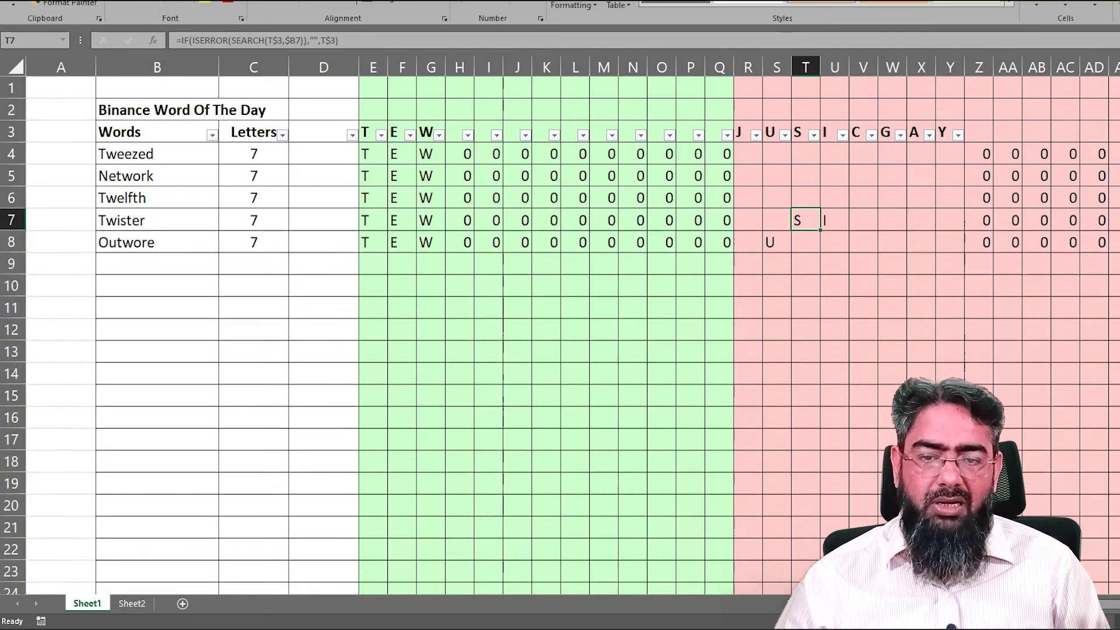
pyautogui.press('F4')
pyautogui.press('F4')
# Select the candidate word Network in cell B5 of the Words column
pyautogui.press('Left')
pyautogui.press('Left')
pyautogui.press('Left')
pyautogui.press('Left')
pyautogui.press('Left')
pyautogui.press('Left')
pyautogui.press('Left')
pyautogui.press('Left')
pyautogui.press('Left')
pyautogui.press('Left')
pyautogui.press('Left')
pyautogui.press('Left')
pyautogui.press('Left')
pyautogui.press('Left')
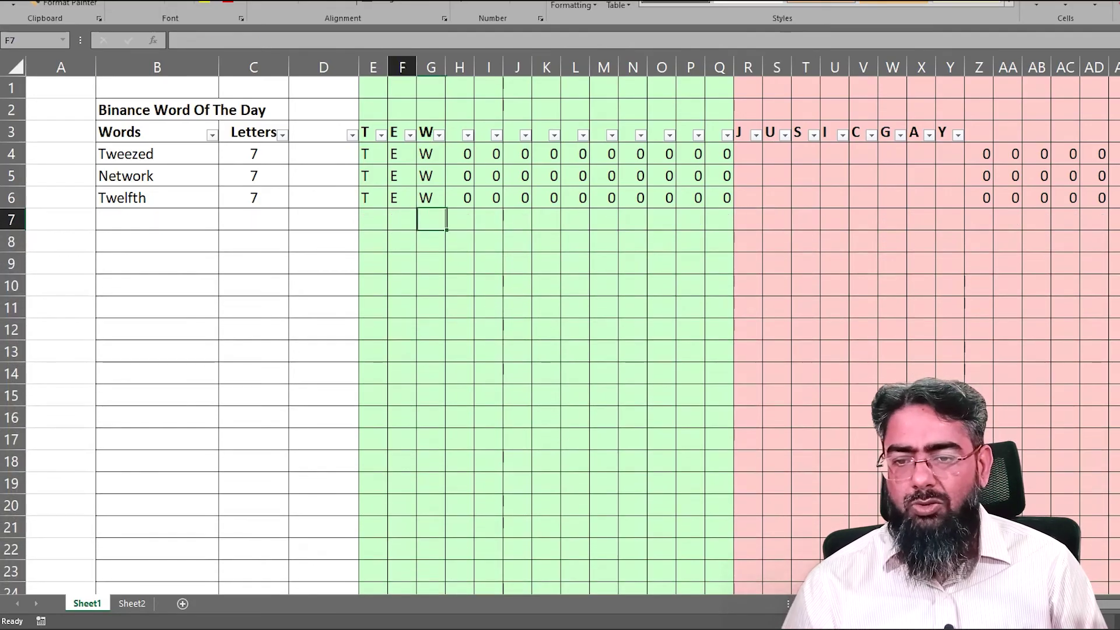
pyautogui.press('Left')
pyautogui.press('Left')
pyautogui.press('Left')
pyautogui.press('Left')
pyautogui.press('Up')
pyautogui.press('Up')
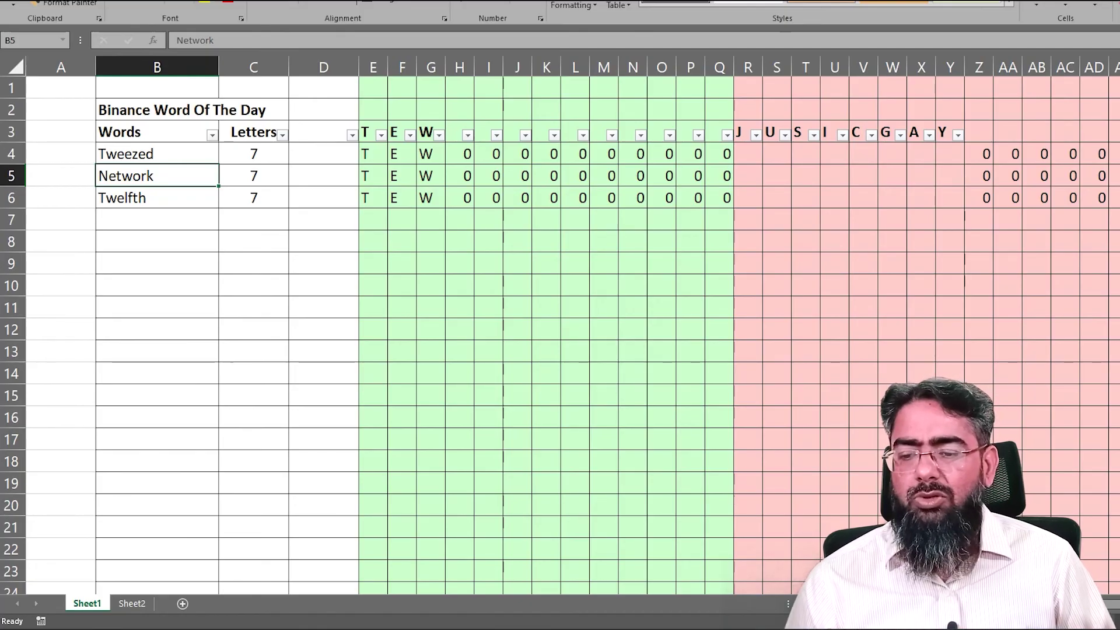
# Switch to the Binance Word of the Day page and submit NETWORK as the third guess
pyautogui.moveTo(292, 627)
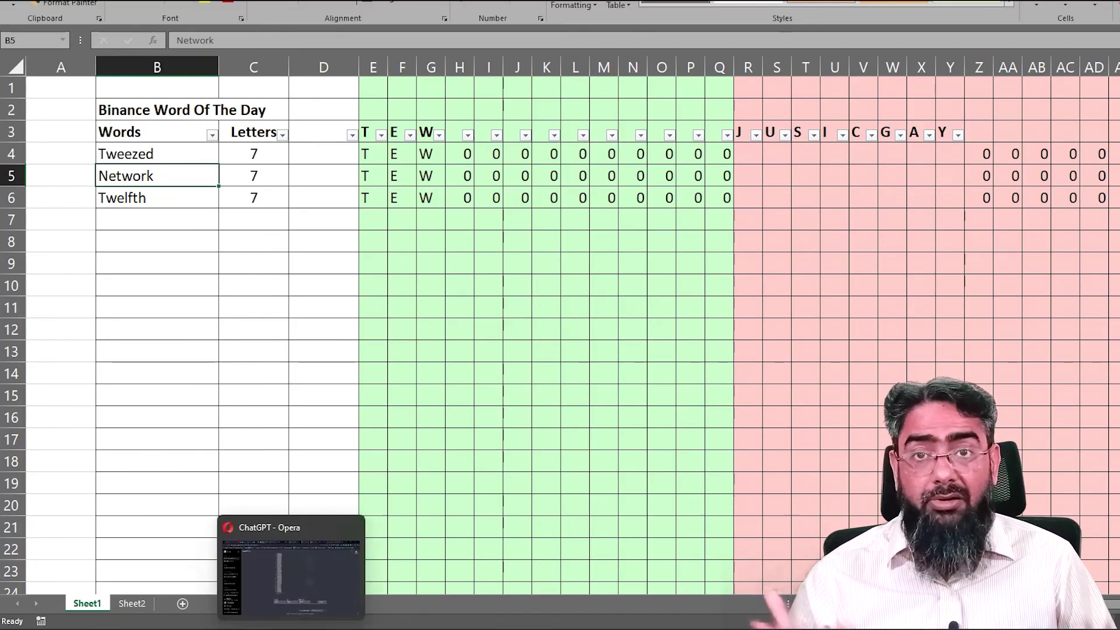
pyautogui.click(290, 563)
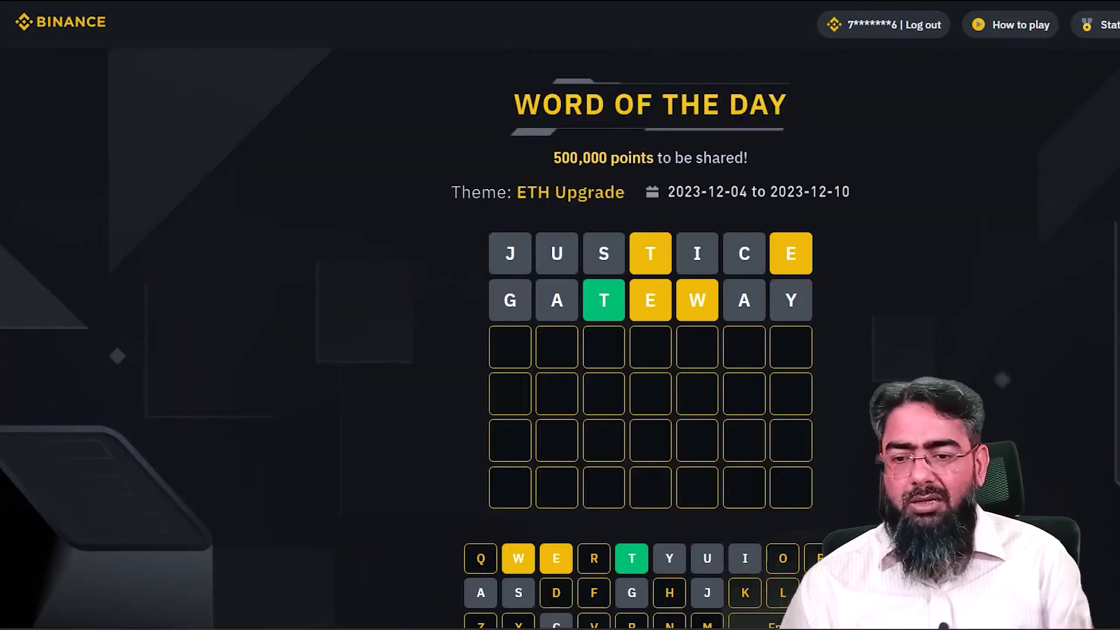
pyautogui.write('NET')
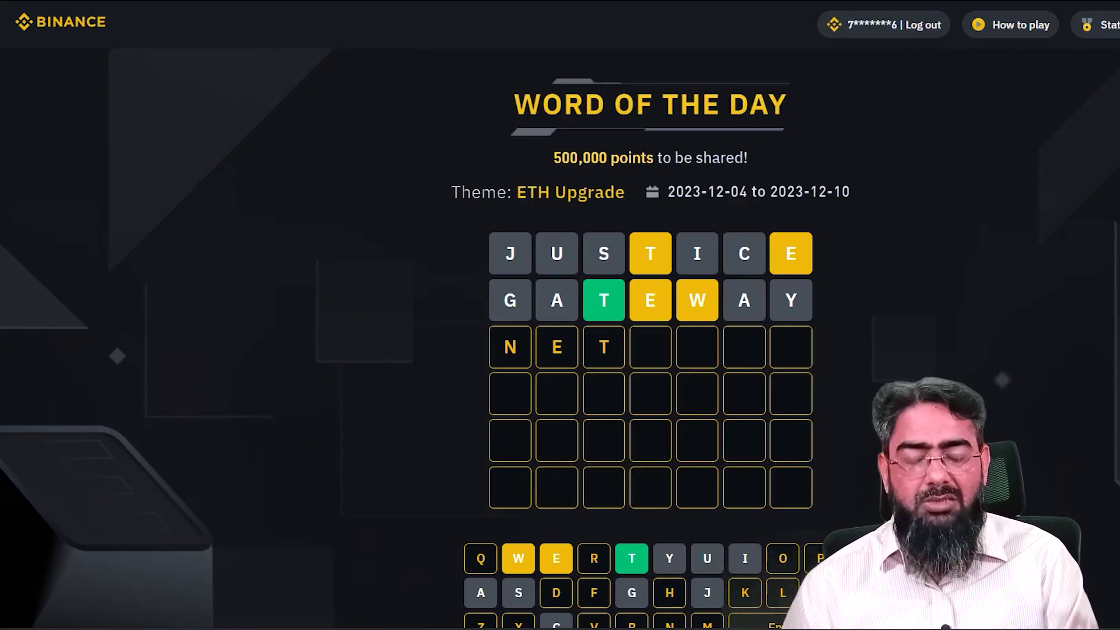
pyautogui.write('work')
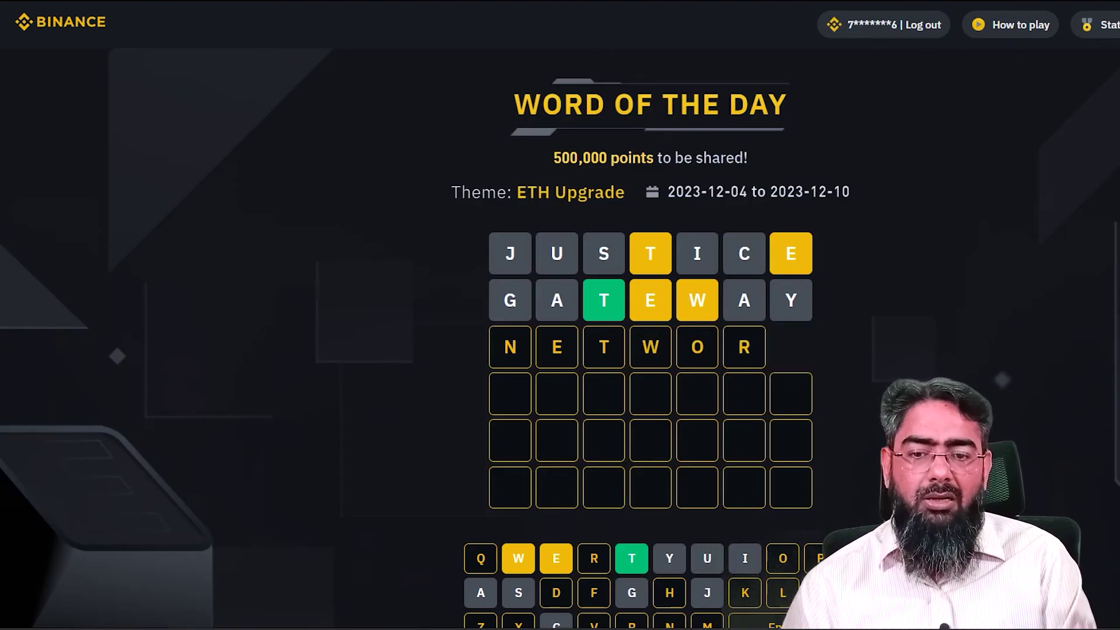
pyautogui.press('Return')
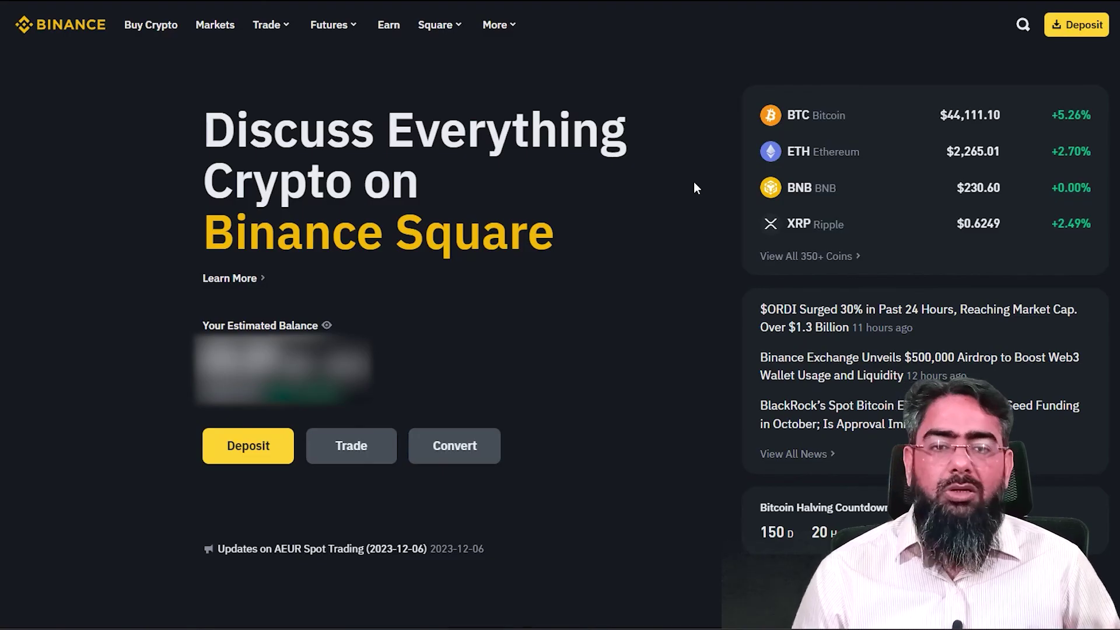
# Open the Rewards Hub of the Binance account and check the points balance
pyautogui.moveTo(1116, 25)
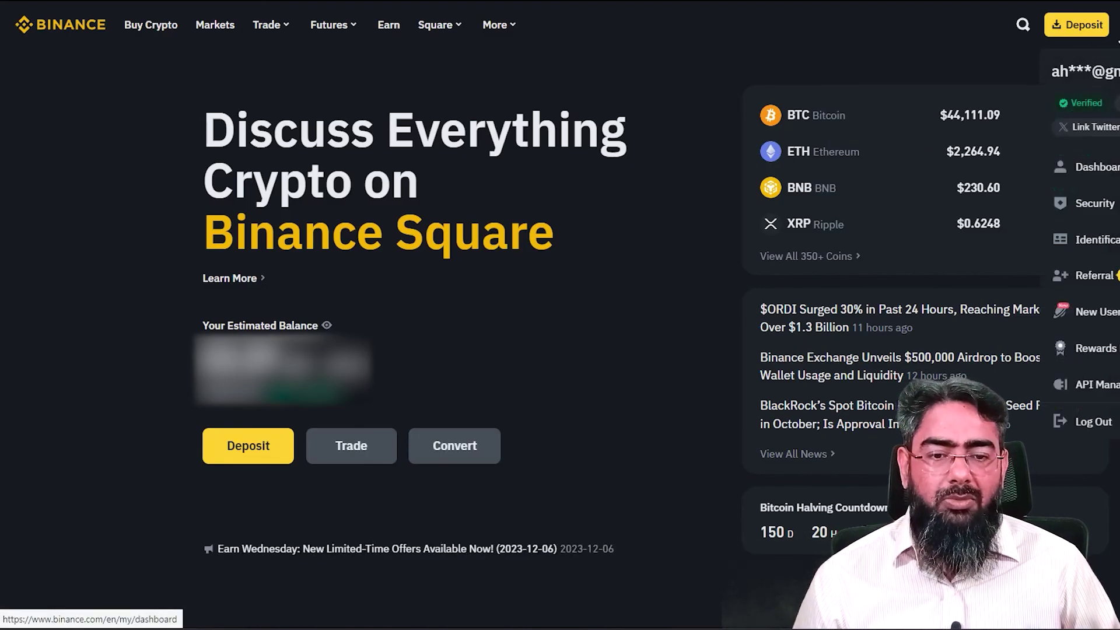
pyautogui.scroll(-15, 1115, 354)
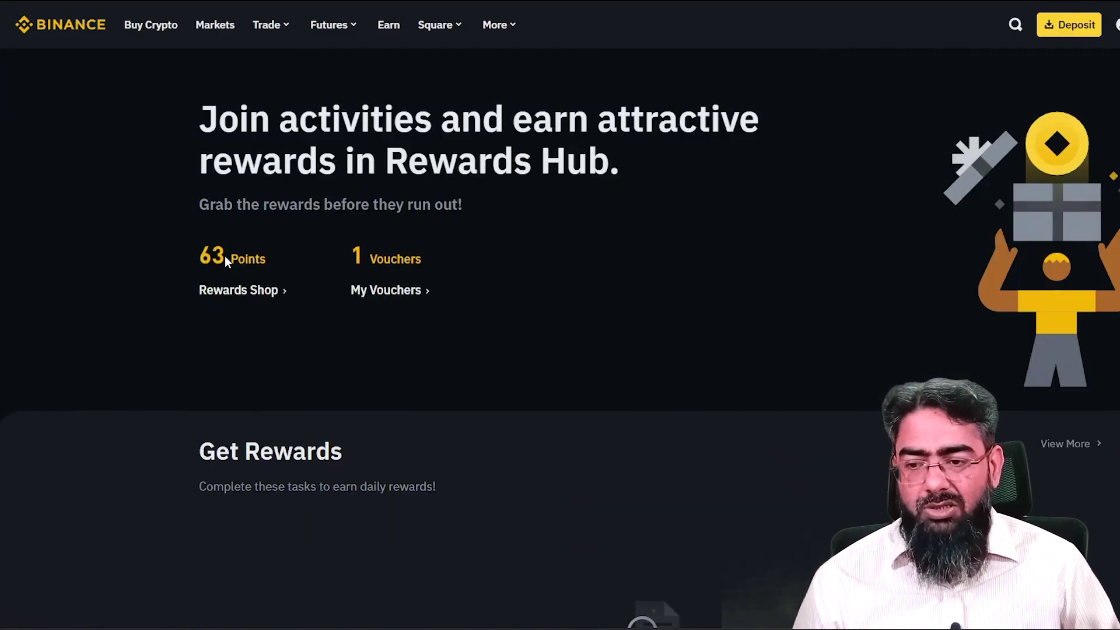
pyautogui.moveTo(227, 262); pyautogui.dragTo(199, 256)
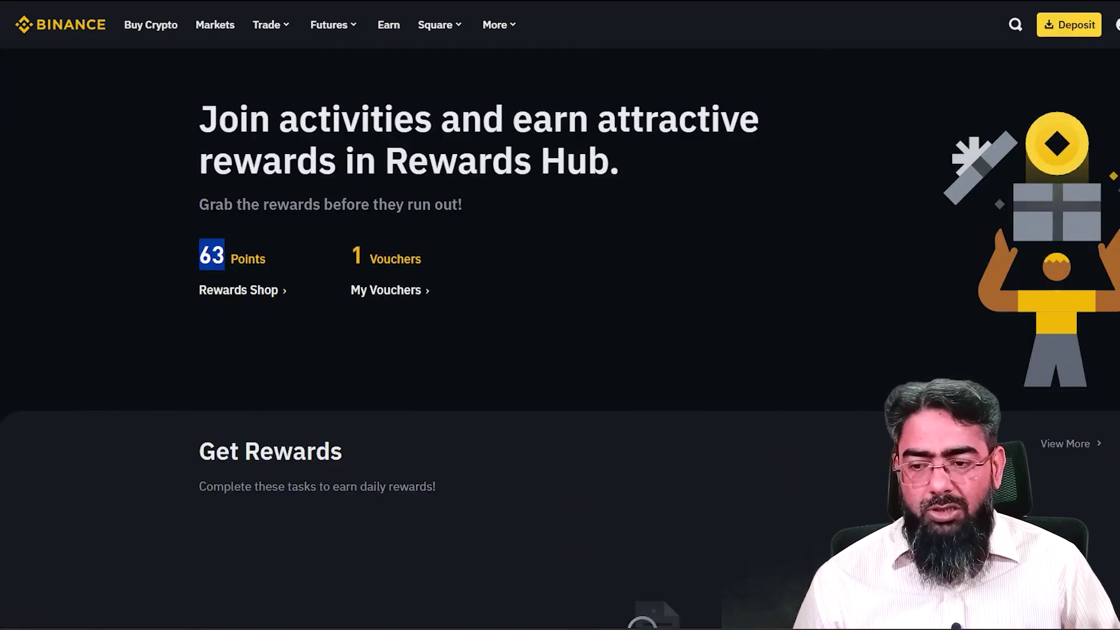
pyautogui.click(654, 184)
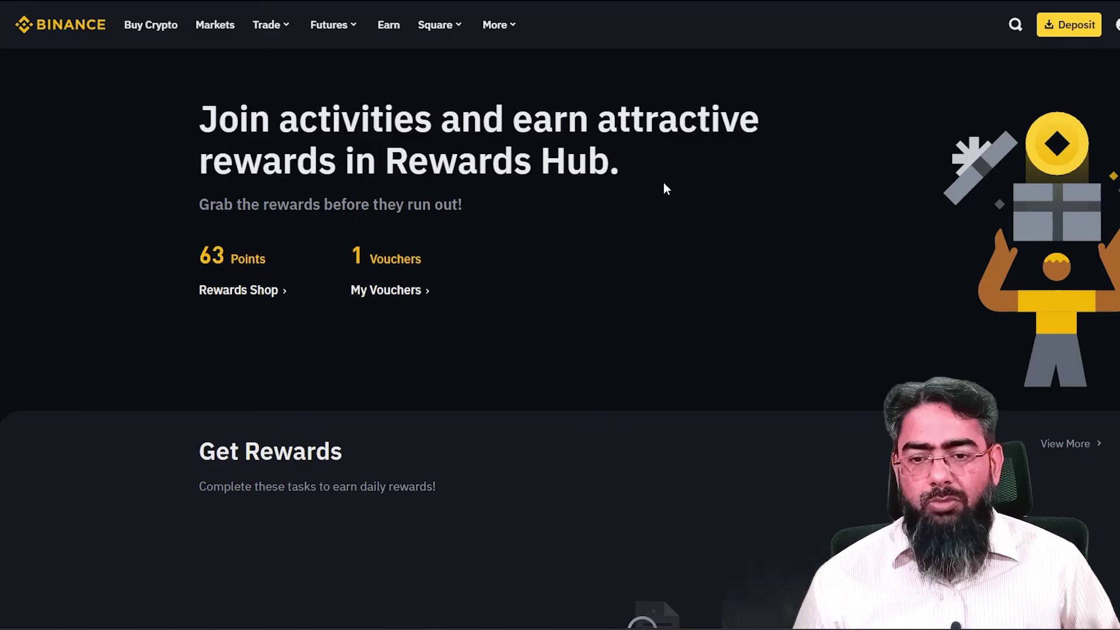